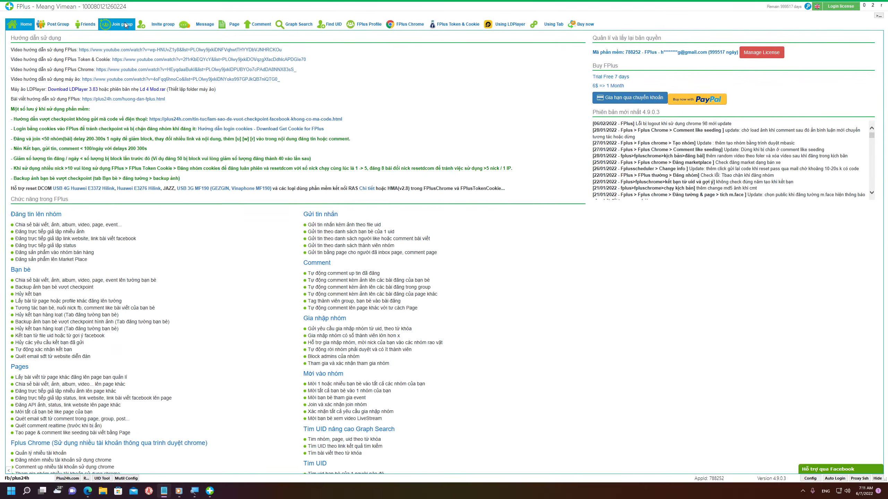
Step: Open the Search & scan group info page of the Join group section
left_click(125, 24)
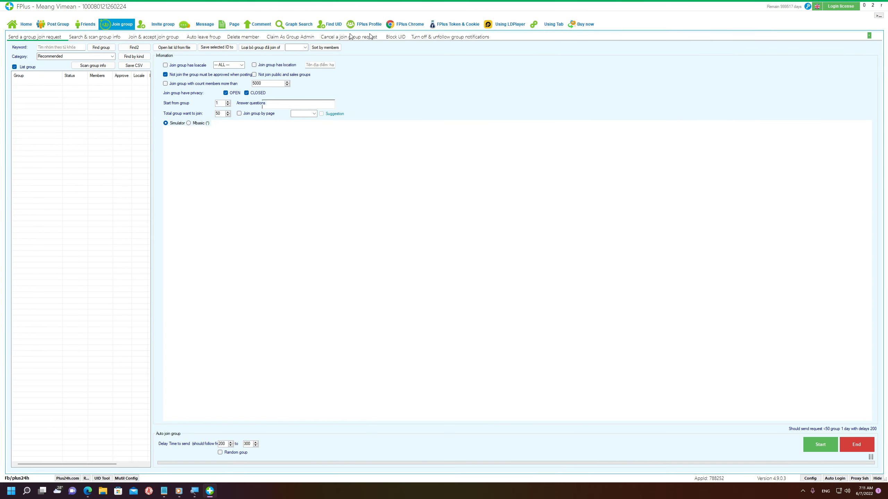
left_click(869, 36)
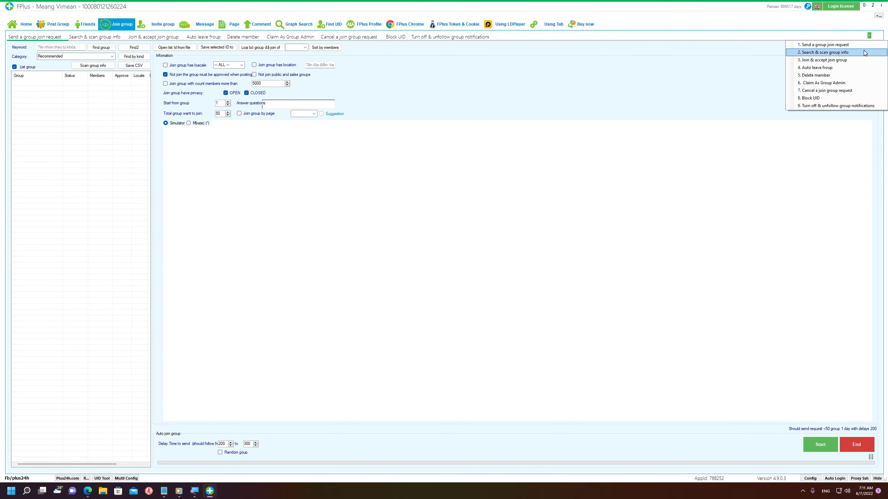
left_click(863, 52)
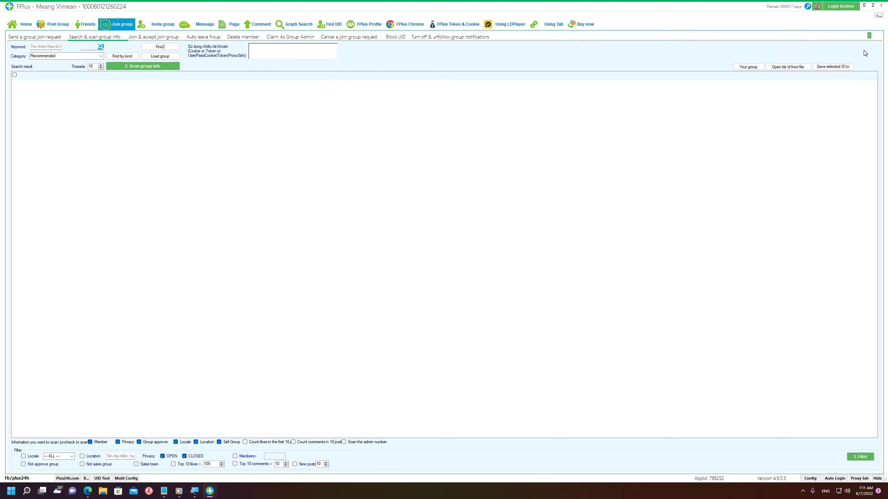
Step: Search for groups with the keyword "លក់"
left_click(43, 46)
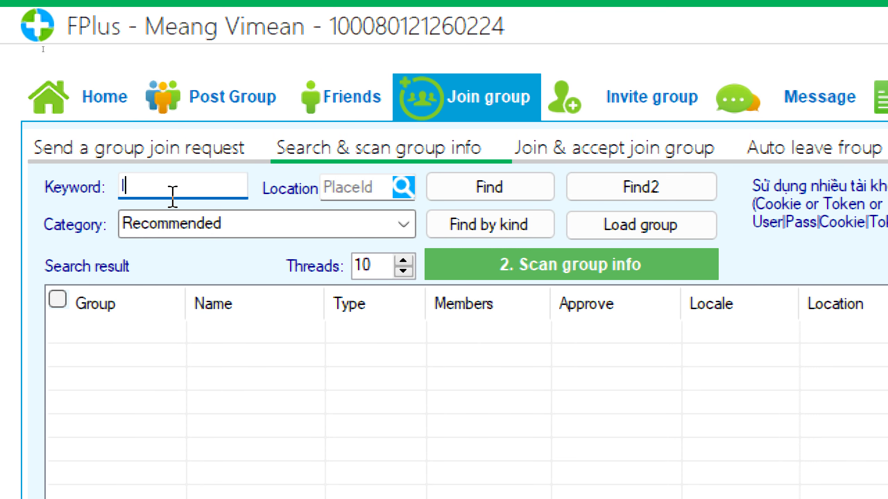
type("k")
key("BackSpace")
type("លក់")
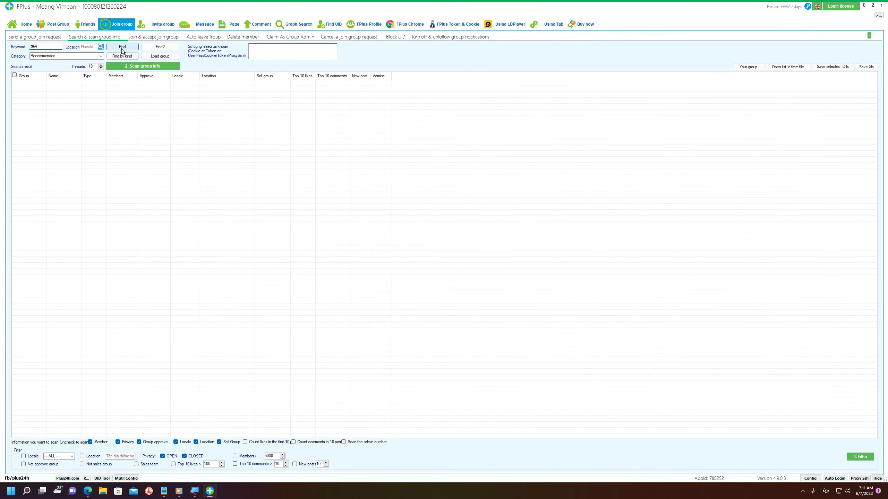
left_click(123, 47)
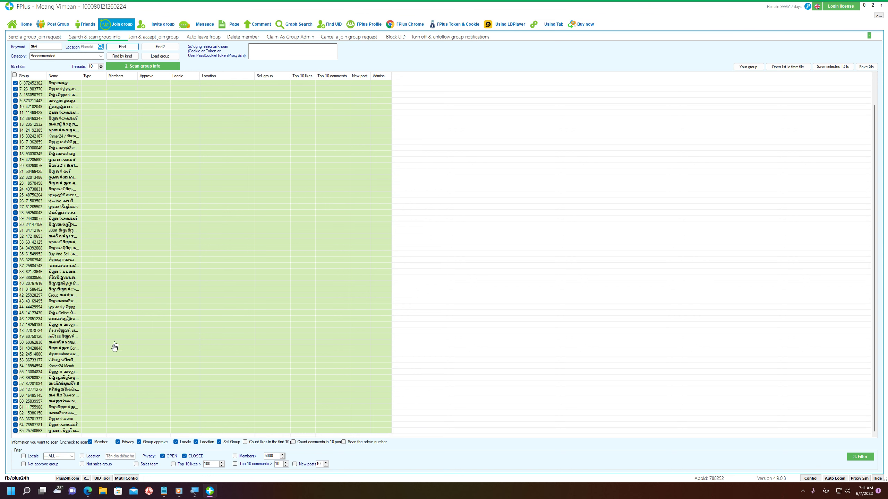
scroll(86, 289, "up", 2)
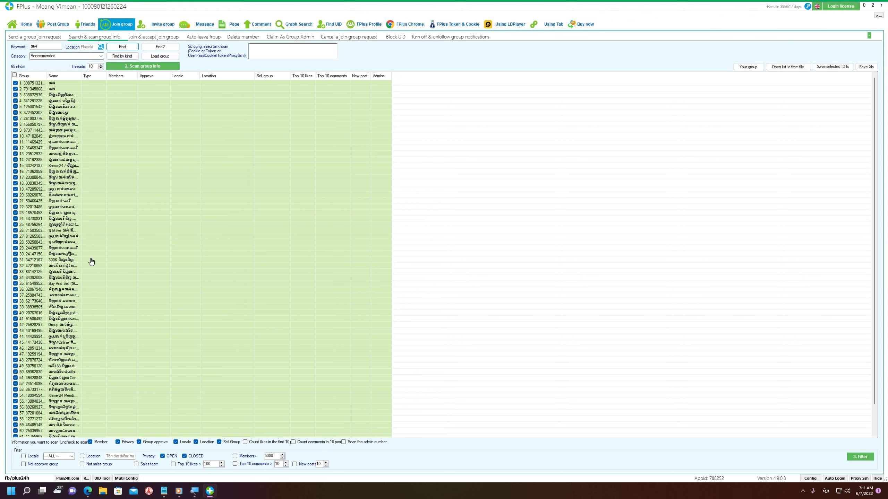
Step: Widen the Name and Group columns of the results list to fit their contents
left_click_drag(82, 76, 96, 77)
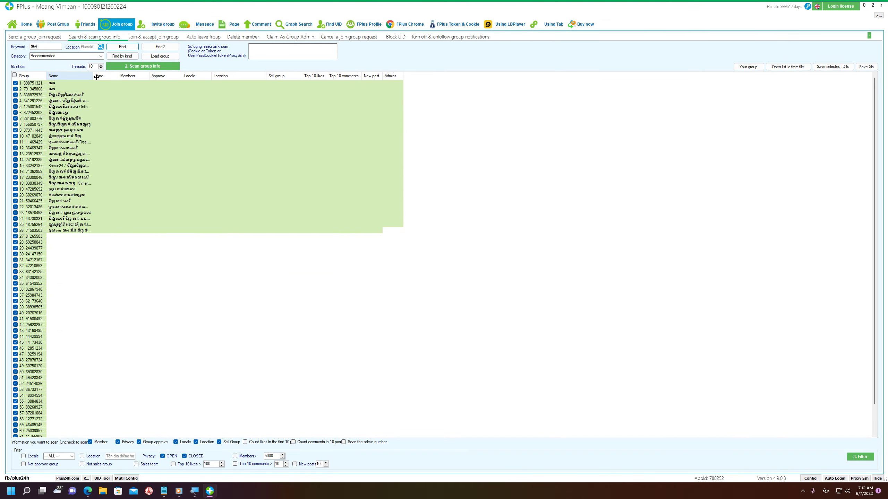
double_click(96, 77)
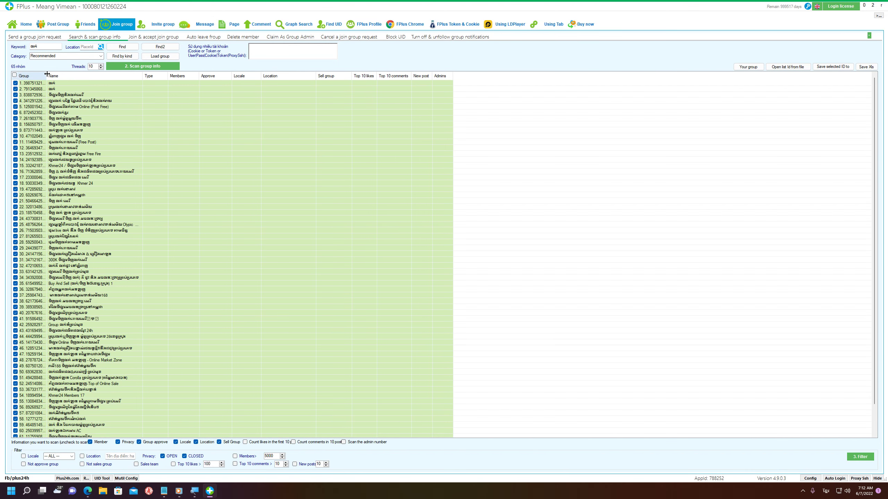
double_click(46, 74)
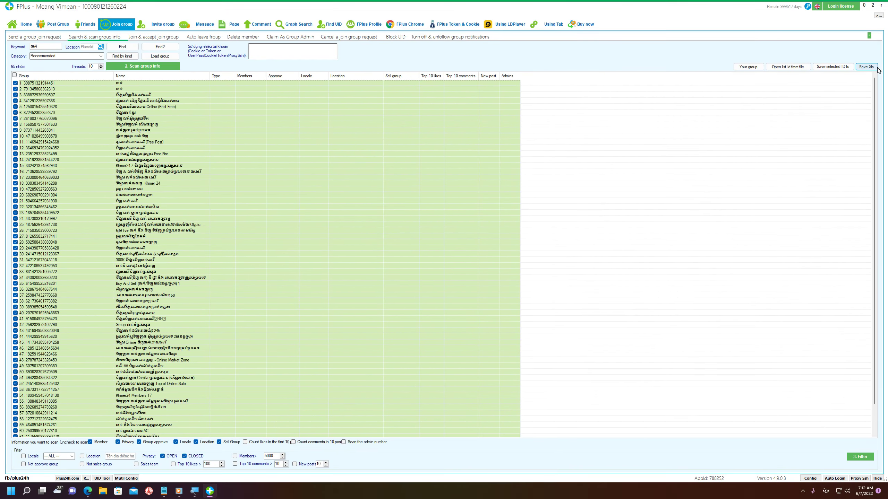
left_click(875, 67)
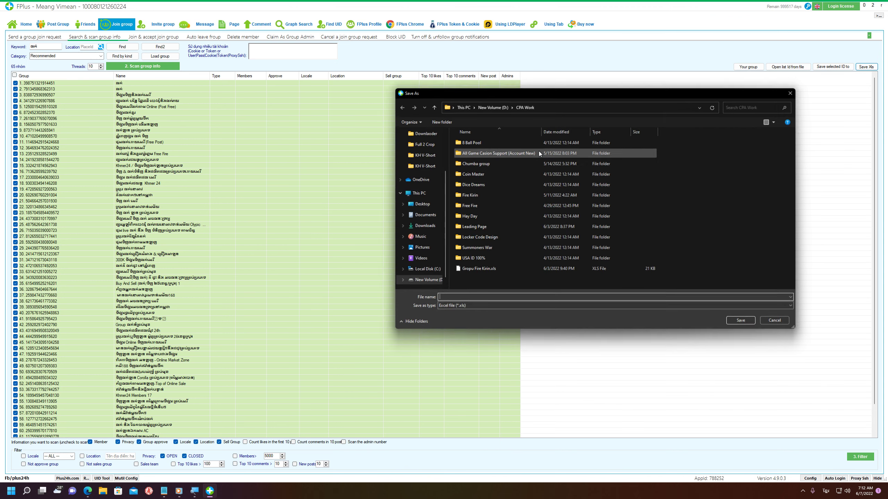
left_click(779, 322)
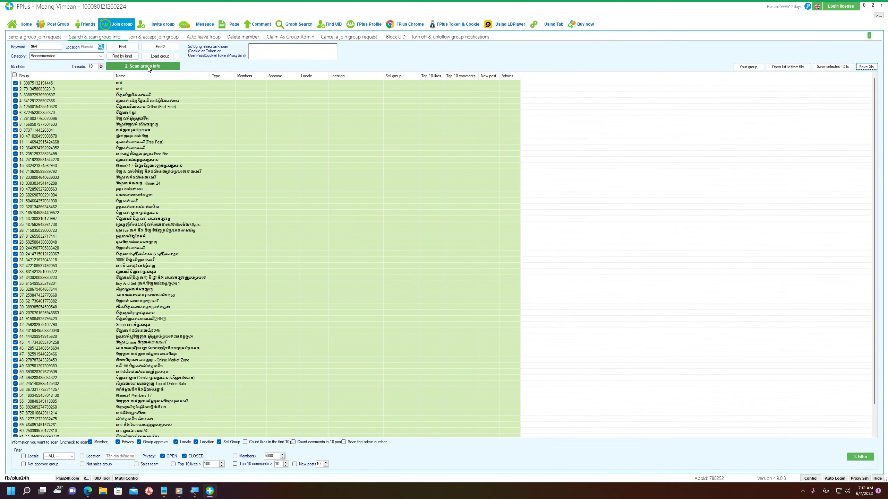
left_click(551, 98)
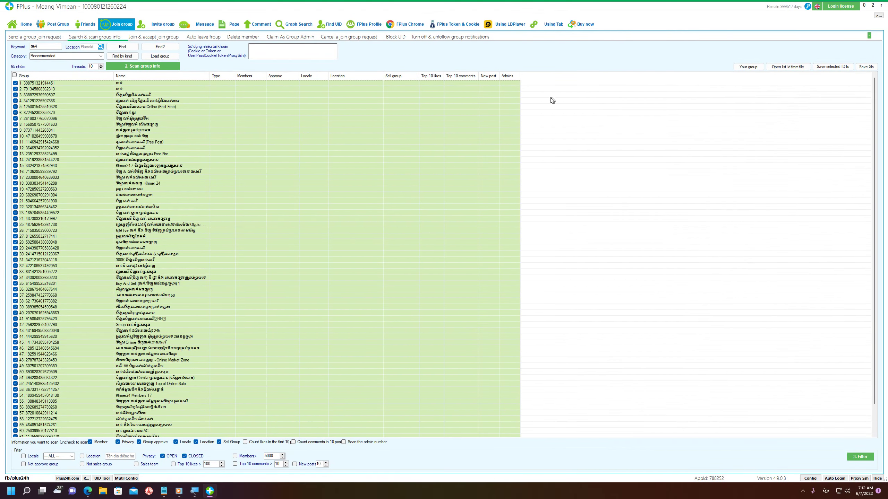
double_click(47, 46)
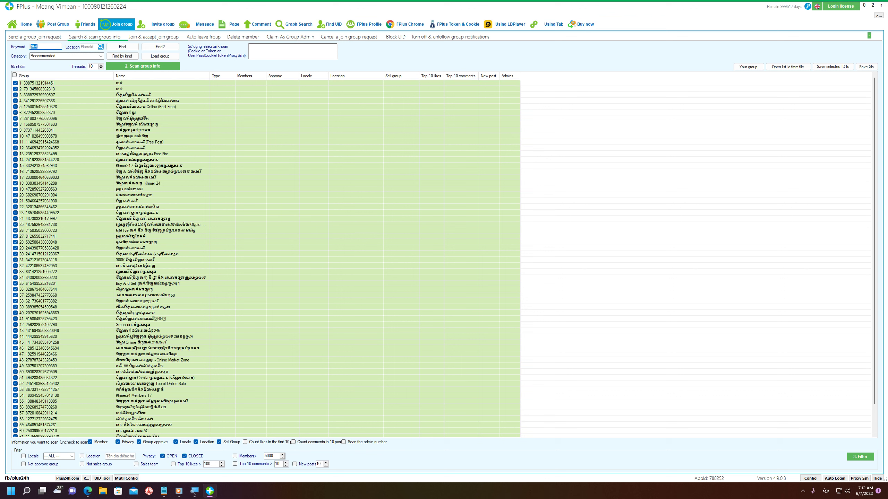
left_click(56, 48)
scroll(45, 399, "down", 2)
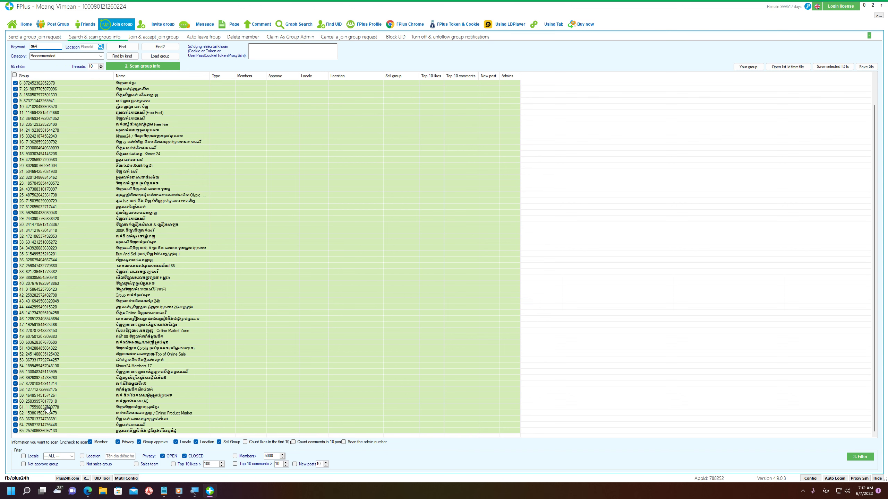
scroll(47, 407, "up", 2)
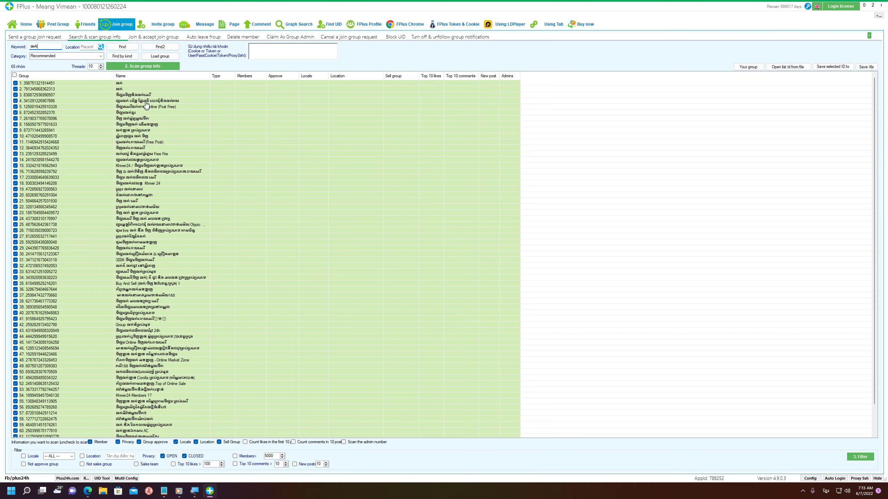
scroll(124, 237, "down", 2)
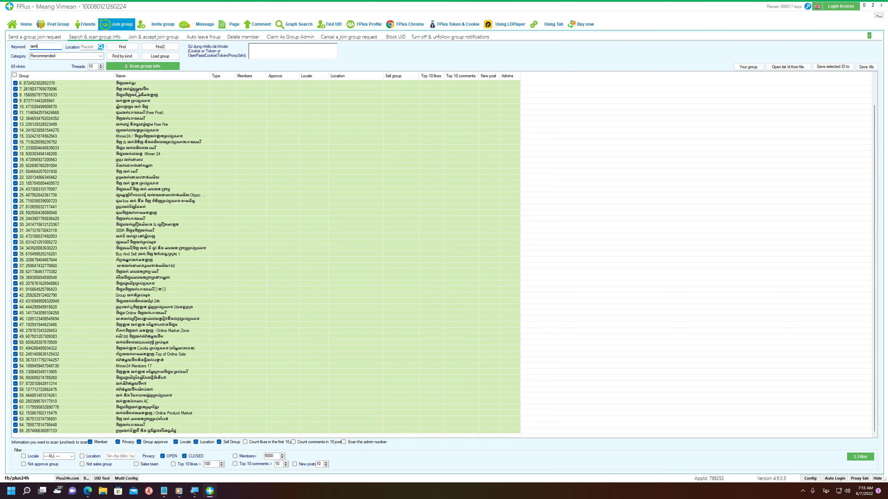
Step: Scan the group info of all found groups and close the completion notice
left_click(150, 67)
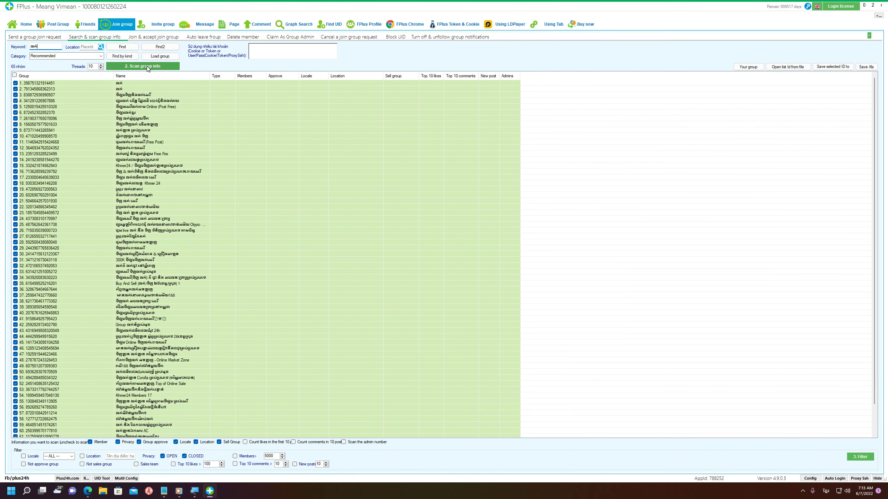
left_click(147, 66)
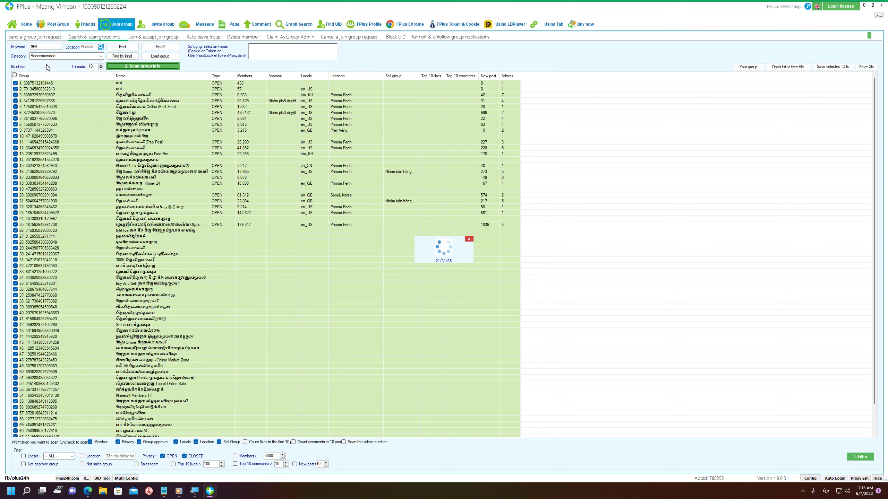
scroll(50, 382, "down", 2)
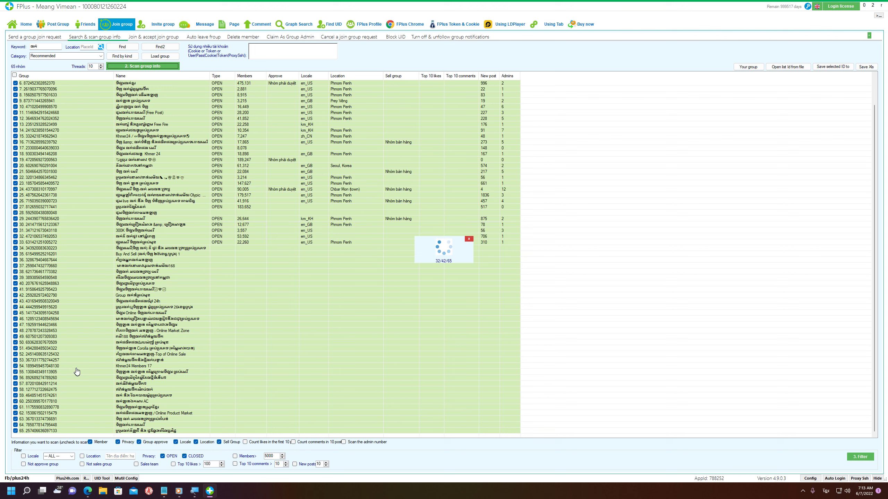
scroll(76, 360, "up", 2)
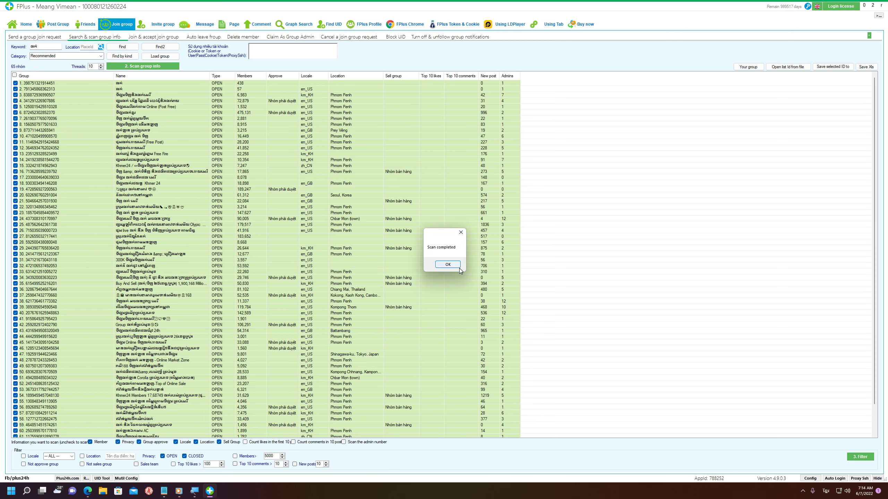
left_click(459, 267)
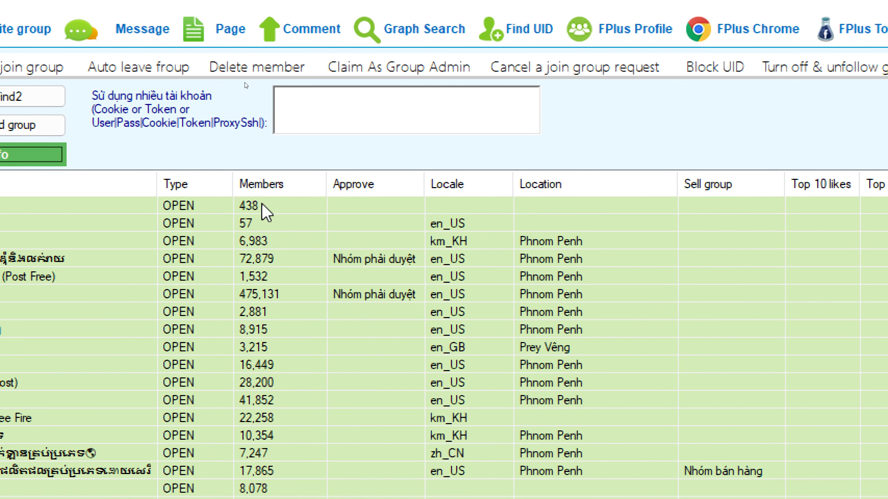
Step: Examine the scanned details of several groups, including type, members, approval, locale and location
left_click(186, 210)
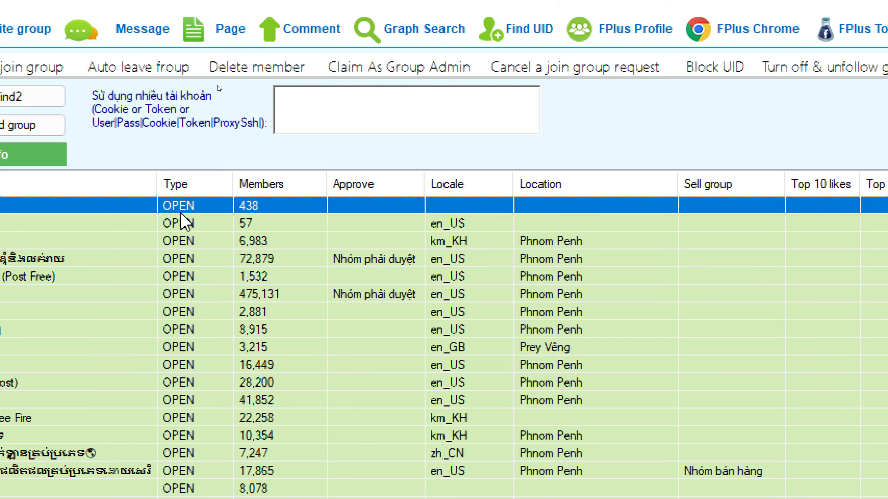
scroll(214, 439, "down", 1)
scroll(214, 438, "down", 5)
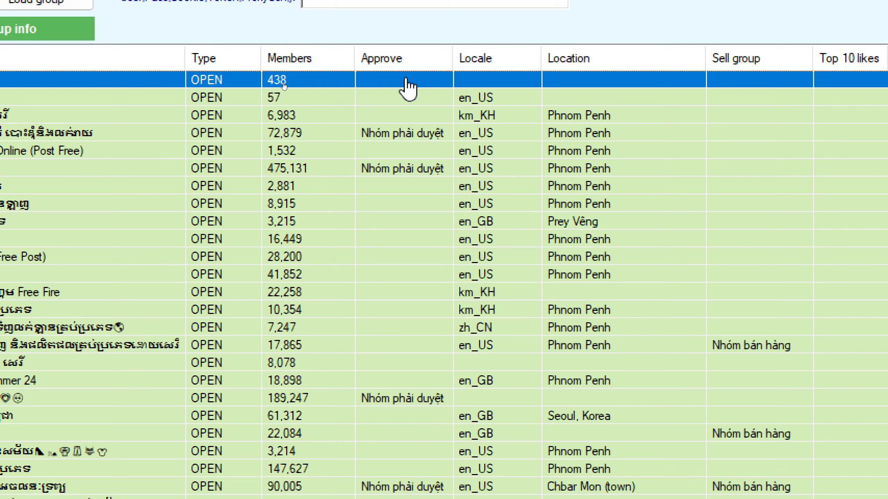
left_click(402, 136)
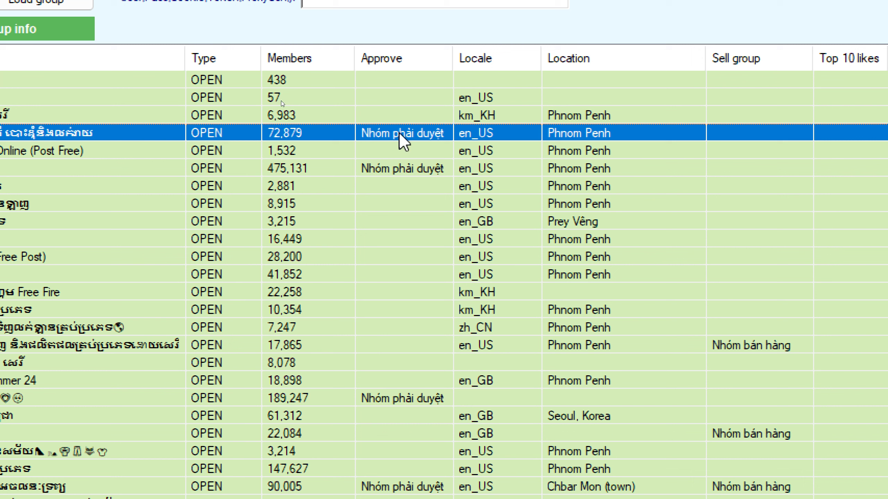
left_click(403, 169)
left_click(409, 136)
left_click(411, 168)
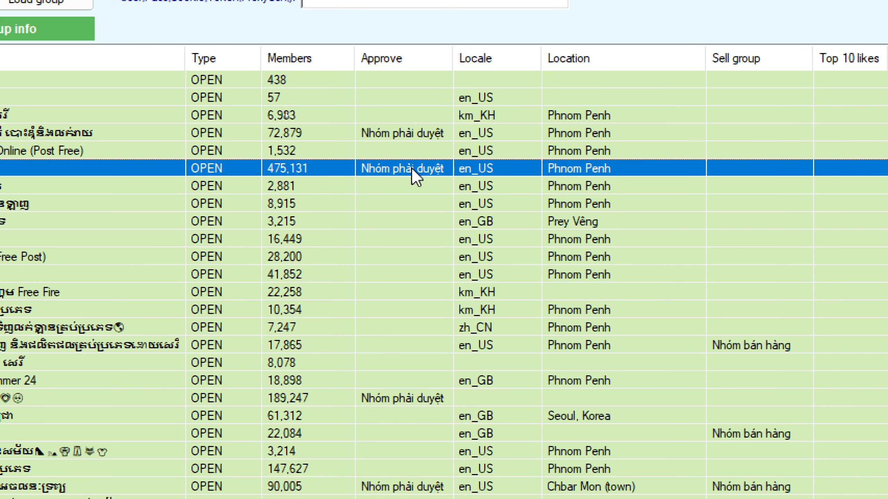
left_click(410, 138)
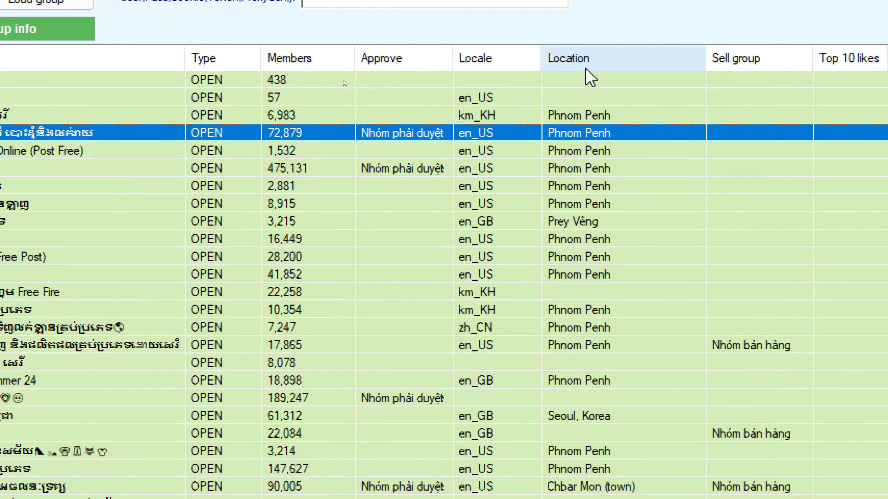
left_click(592, 119)
left_click(486, 100)
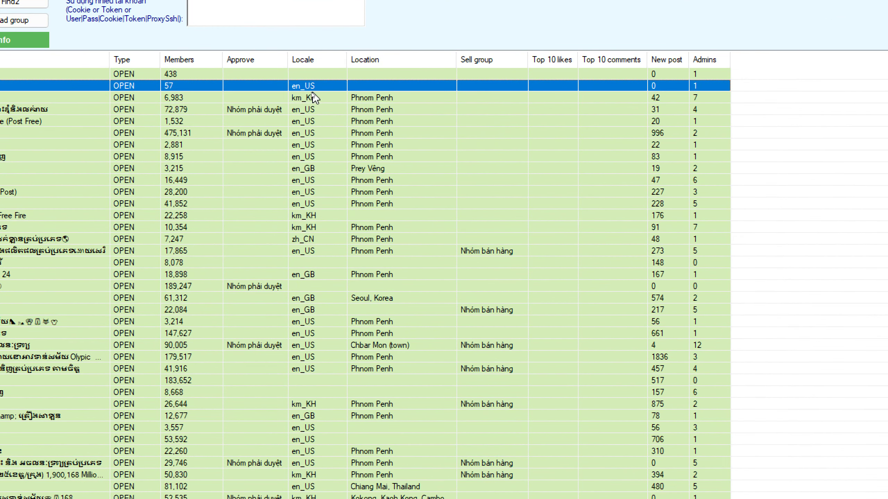
left_click(703, 286)
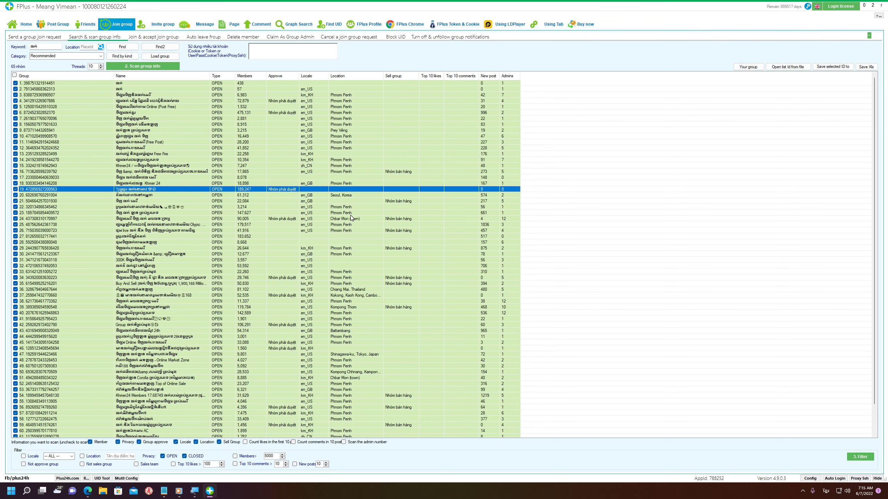
Step: Sort the group list by the Approve column and select the first group that requires approval
left_click(276, 77)
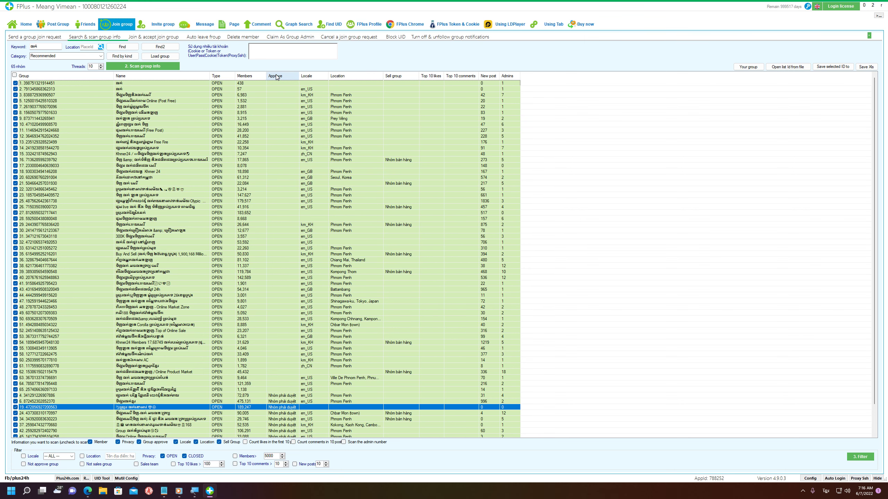
scroll(296, 136, "down", 2)
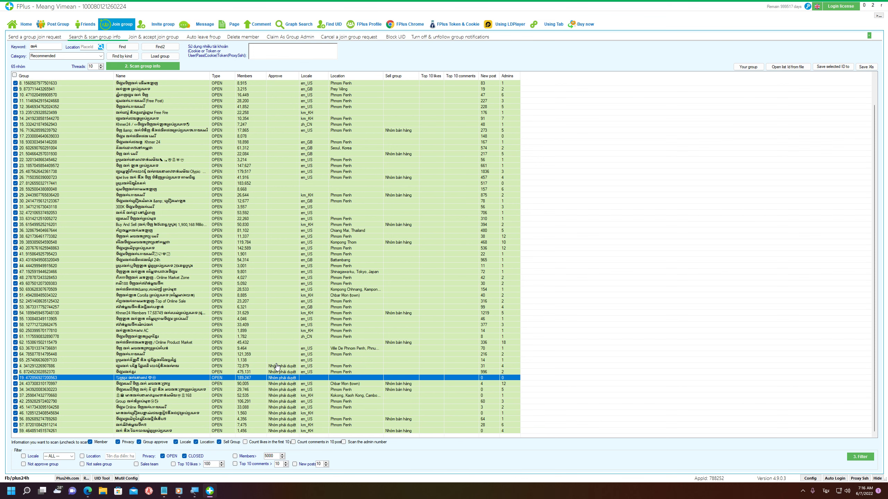
left_click(274, 366)
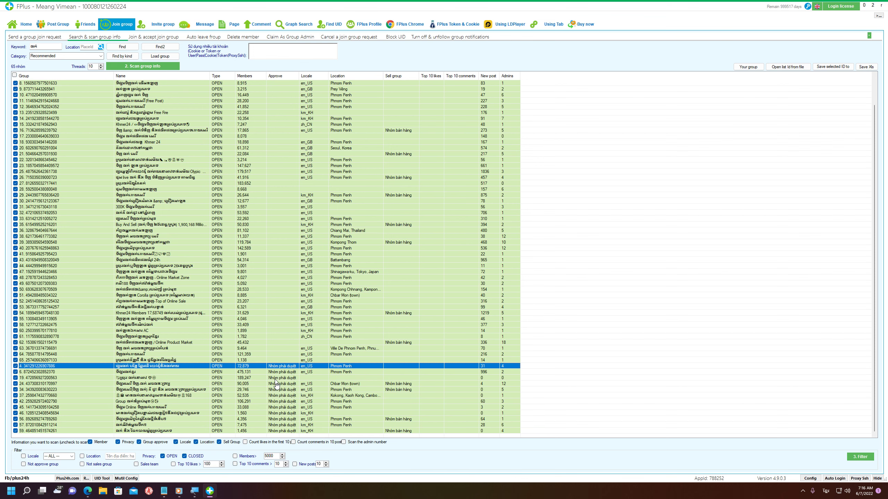
Step: Sort the groups by member count, largest first, and select the 26,644-member group
scroll(277, 385, "up", 2)
left_click(248, 76)
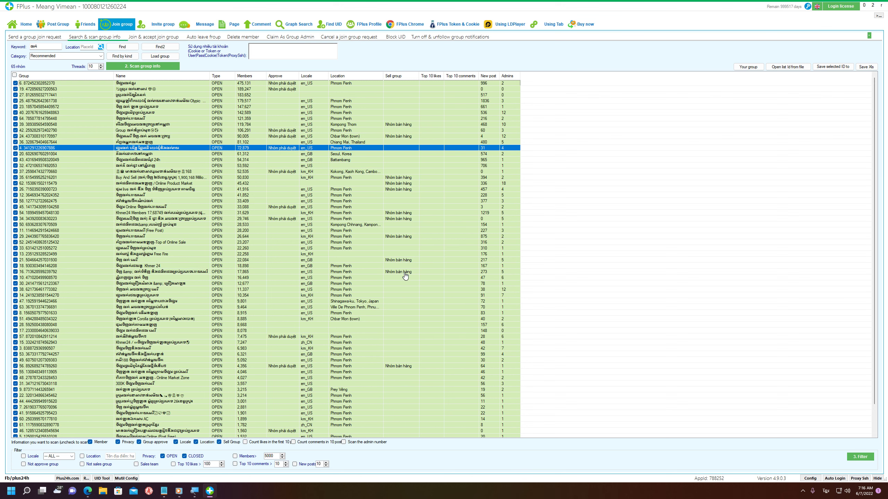
scroll(258, 272, "down", 2)
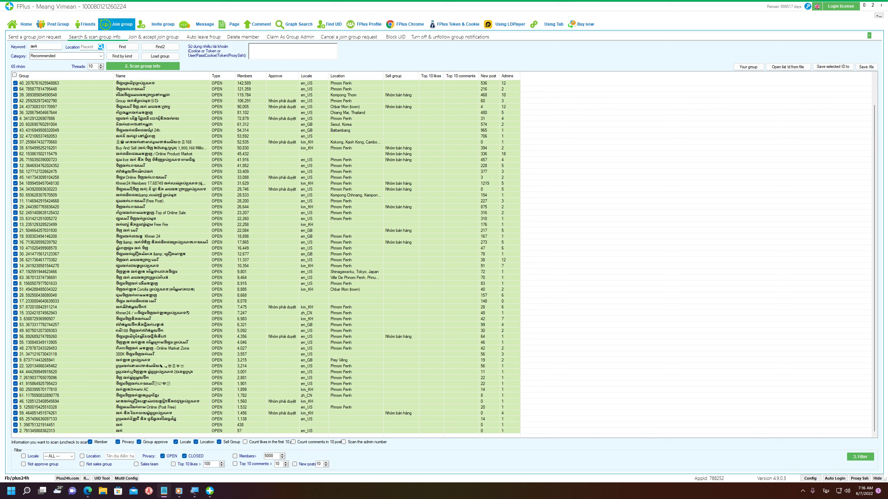
left_click(168, 207)
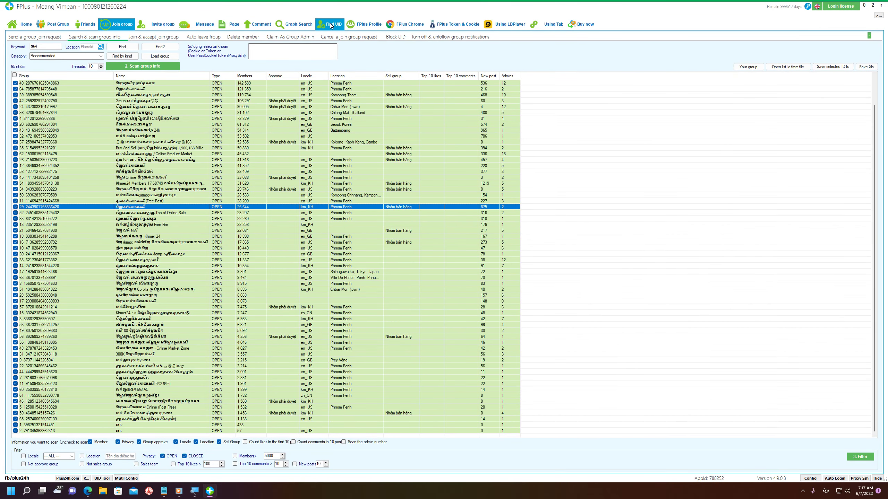
Step: Open the Find UID section and bring up its Find members Uid page
left_click(330, 24)
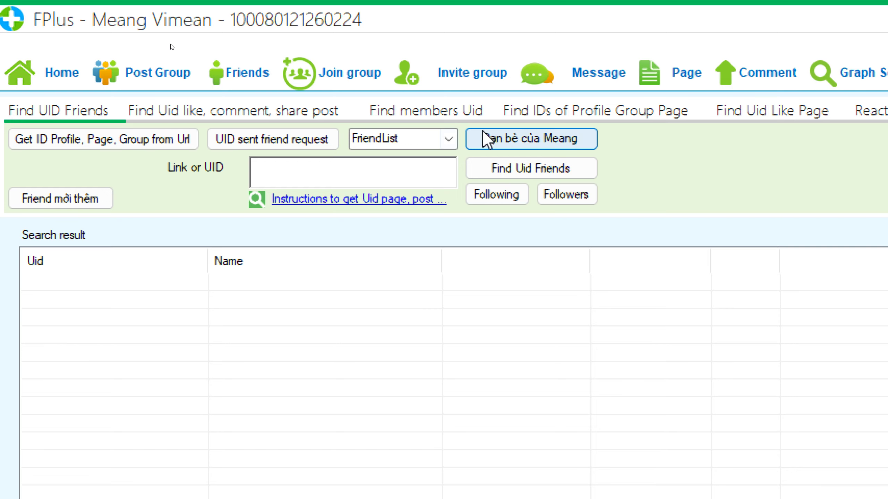
left_click(582, 121)
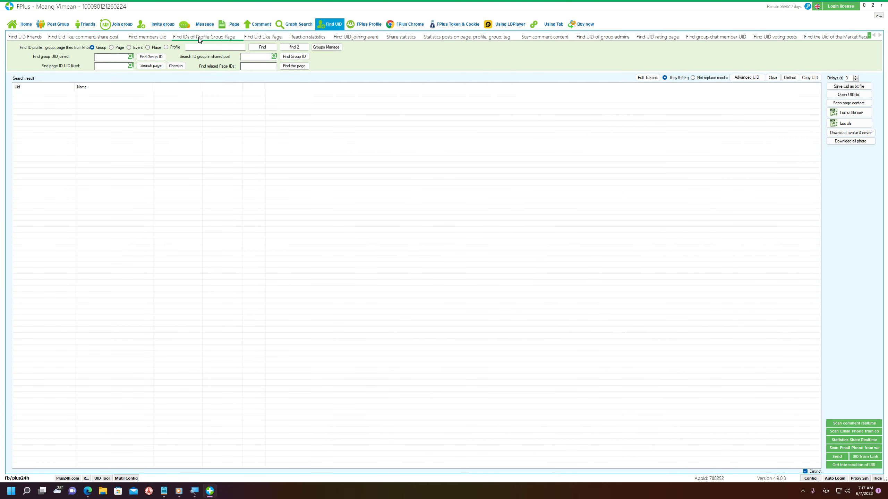
left_click(258, 37)
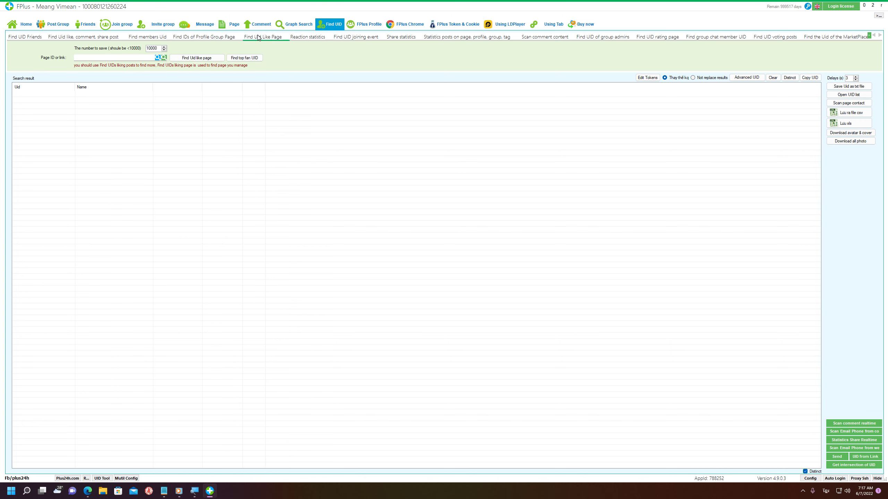
left_click(203, 38)
left_click(143, 38)
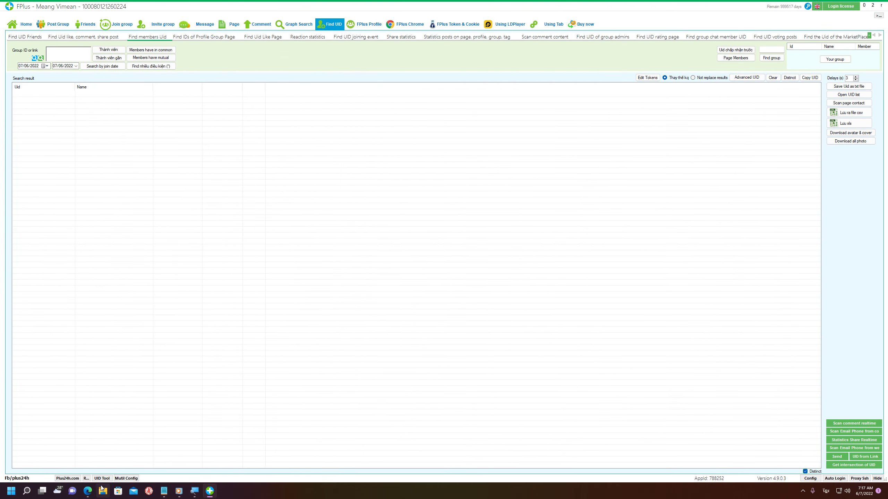
Step: Switch to Edge, look over the Admin-Kh Facebook group, and restore and widen the browser window
left_click(90, 495)
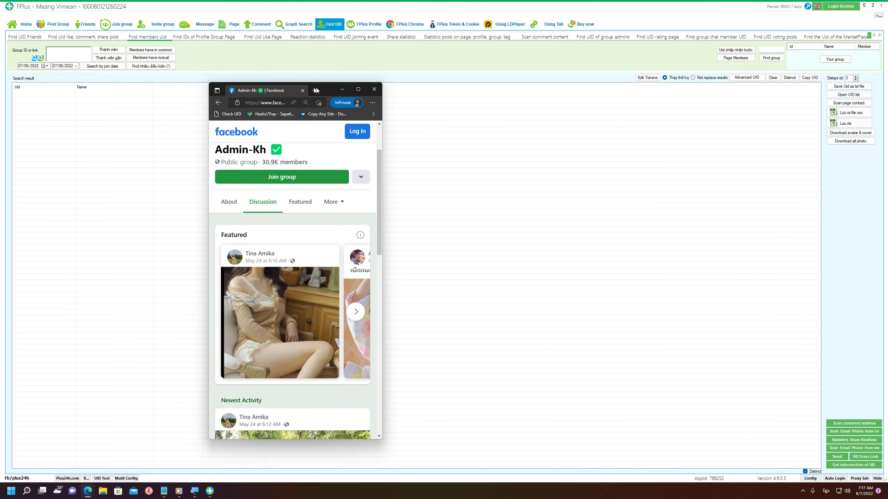
scroll(398, 125, "down", 12)
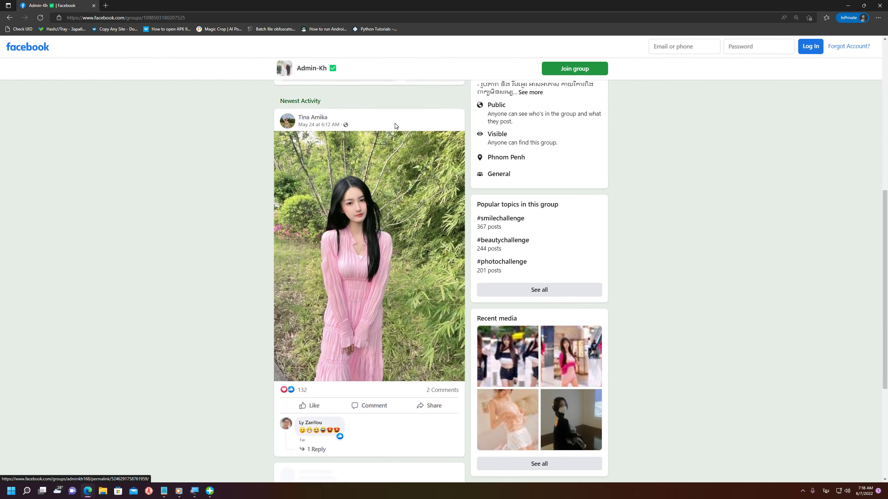
scroll(397, 125, "up", 15)
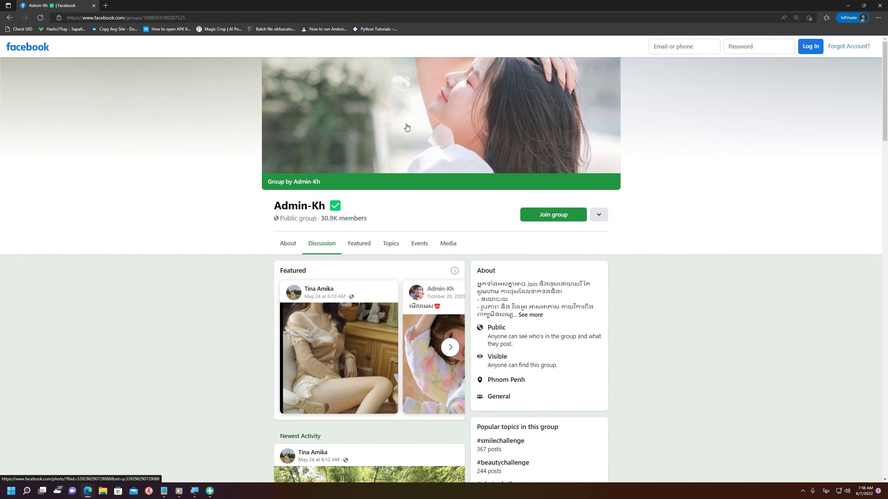
left_click_drag(304, 6, 544, 72)
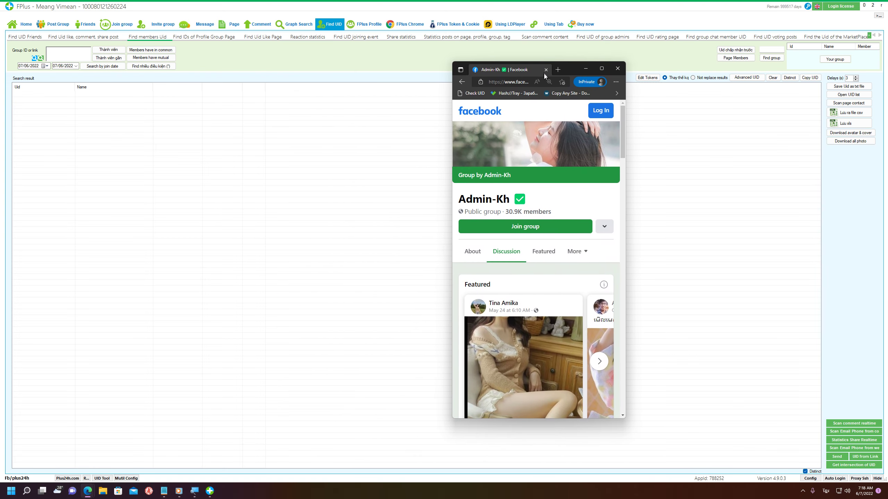
left_click_drag(452, 117, 105, 117)
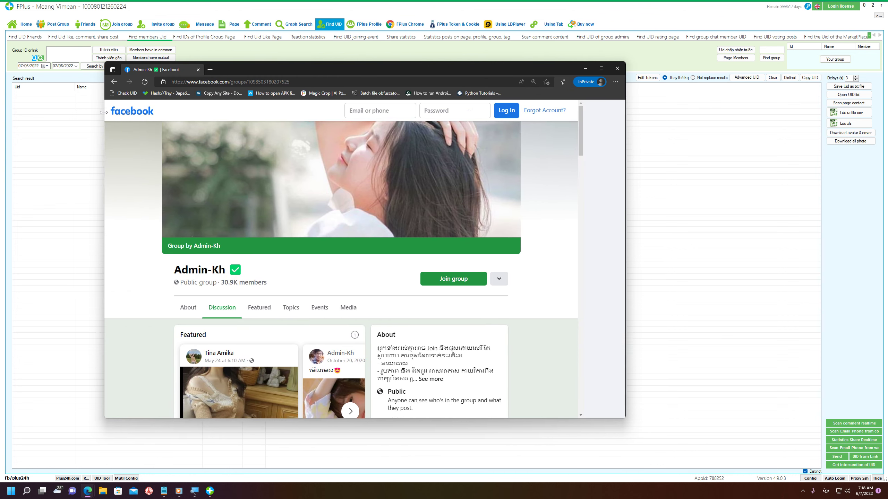
Step: Copy the full web address of the Admin-Kh group
left_click(293, 80)
right_click(292, 80)
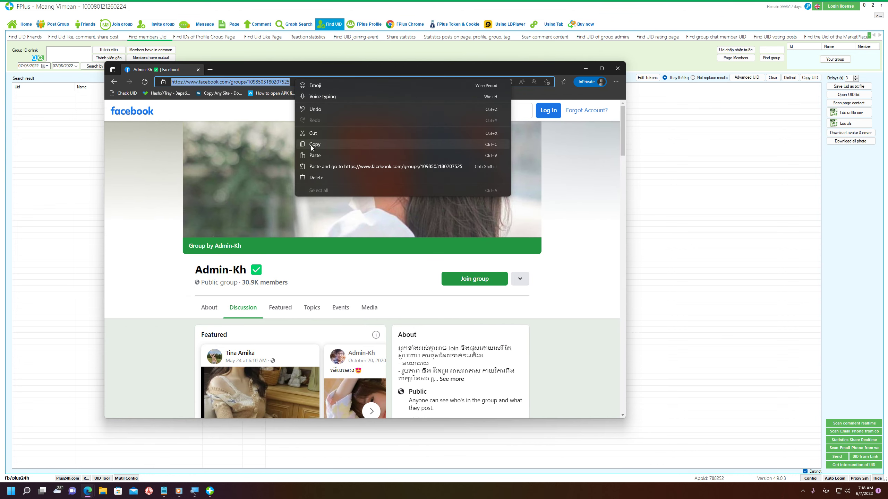
left_click(300, 122)
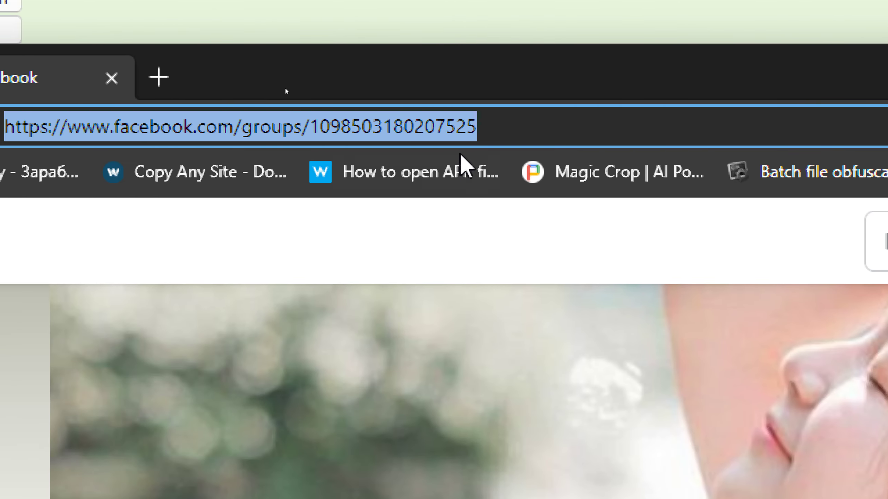
Step: Try replacing the numeric group ID at the end of the address with "dd"
left_click_drag(489, 128, 274, 134)
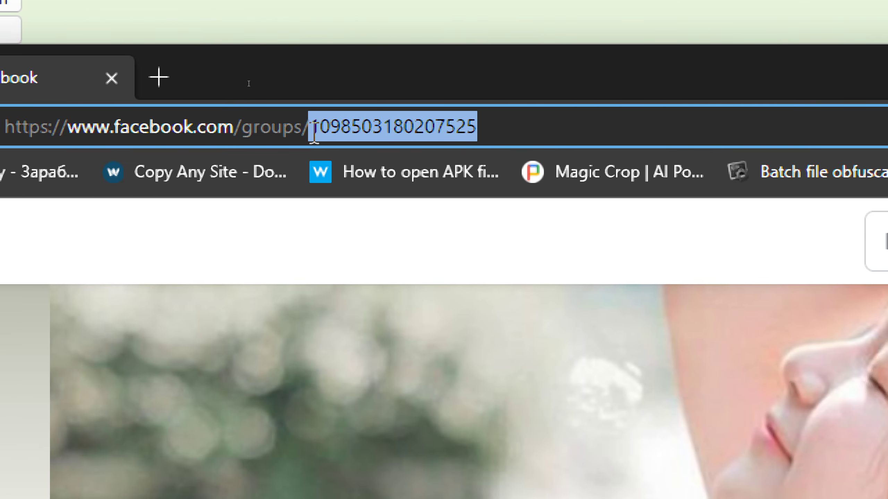
type("ដដដ")
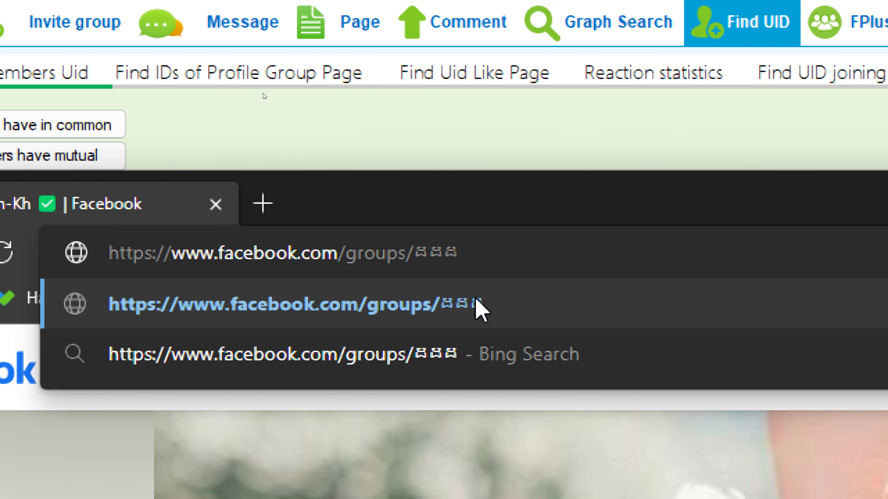
key("BackSpace")
key("BackSpace")
key("BackSpace")
type("dd")
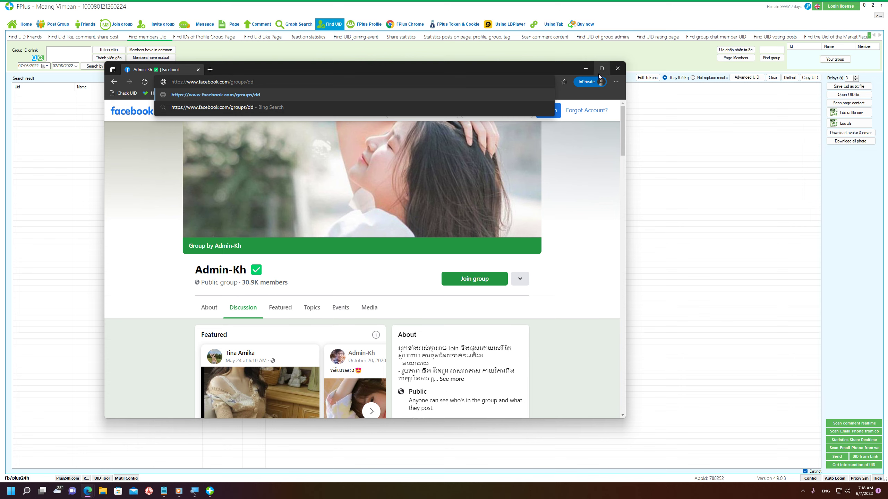
Step: Minimize the browser and retrieve the group's ID from the copied link with FPlus's UID Tool
left_click(585, 69)
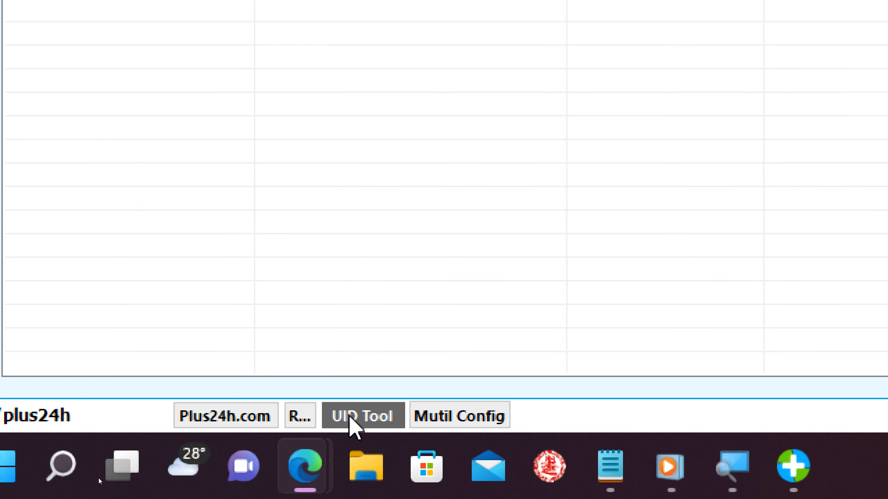
left_click(351, 418)
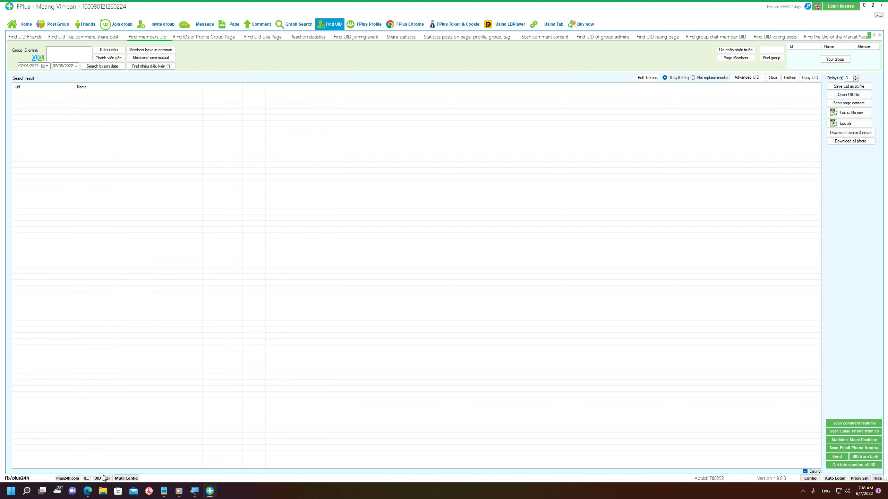
left_click(98, 478)
left_click(430, 203)
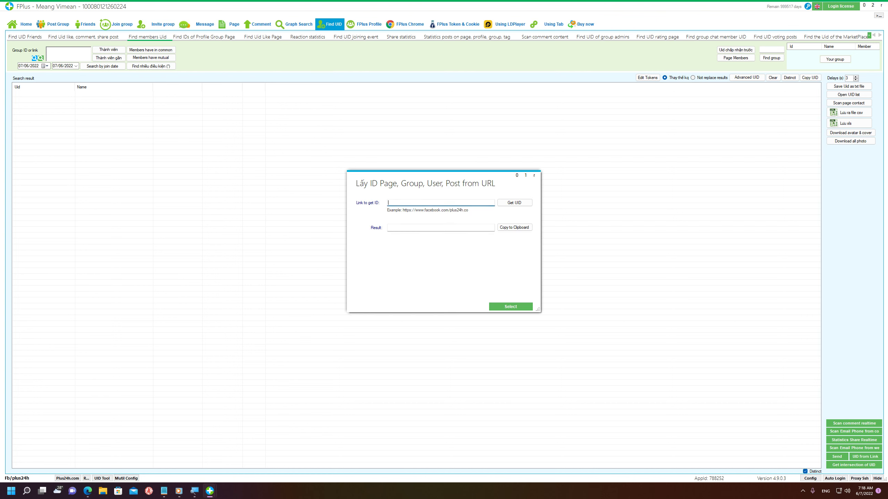
key("ctrl+v")
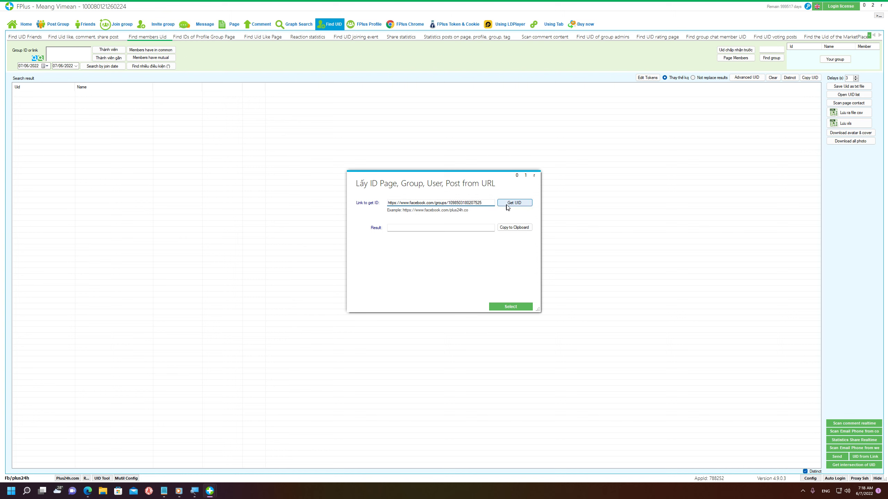
left_click(520, 204)
Step: Copy the retrieved group ID, close the UID Tool, and enter the ID as the group for the member search
double_click(447, 227)
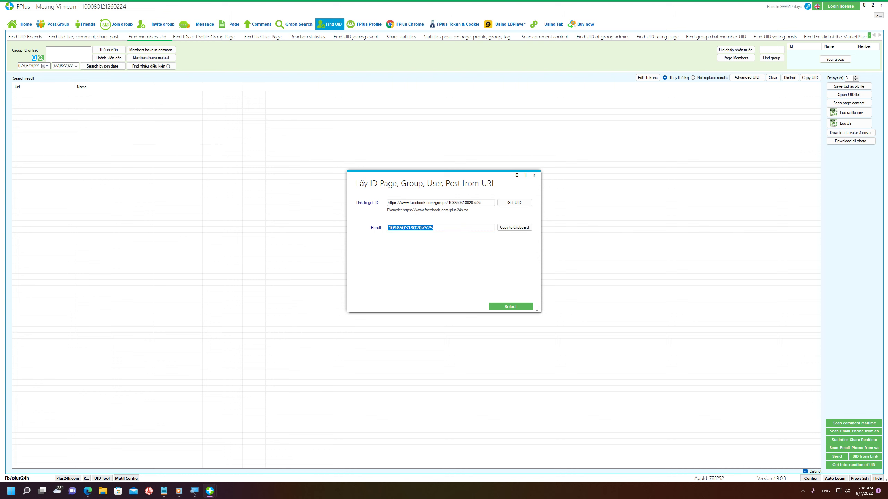
right_click(401, 228)
left_click(422, 255)
left_click_drag(482, 202, 382, 203)
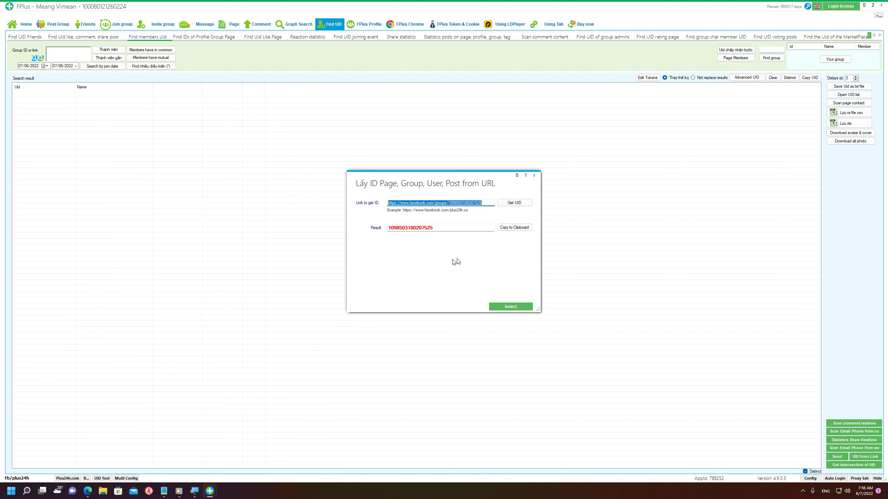
left_click(534, 176)
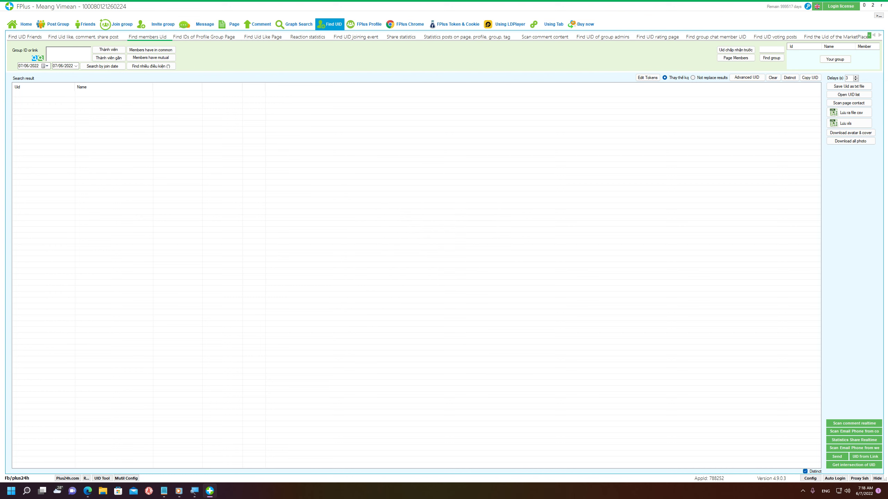
key("ctrl+v")
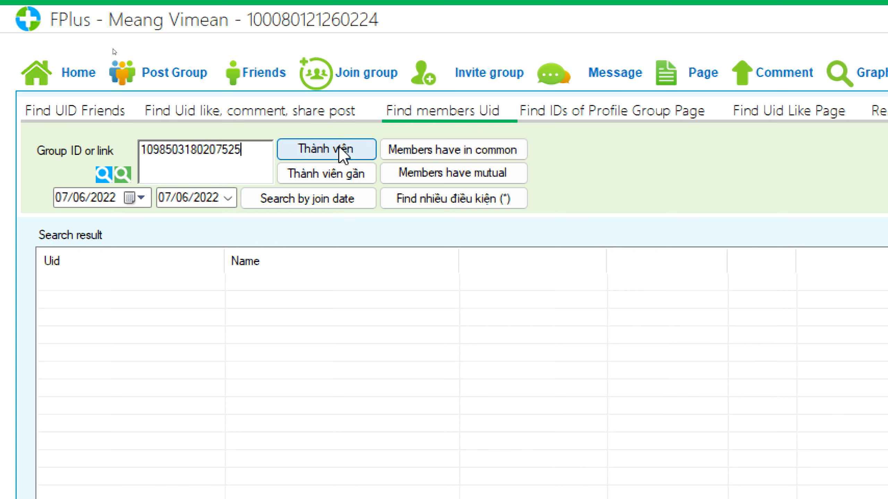
double_click(252, 149)
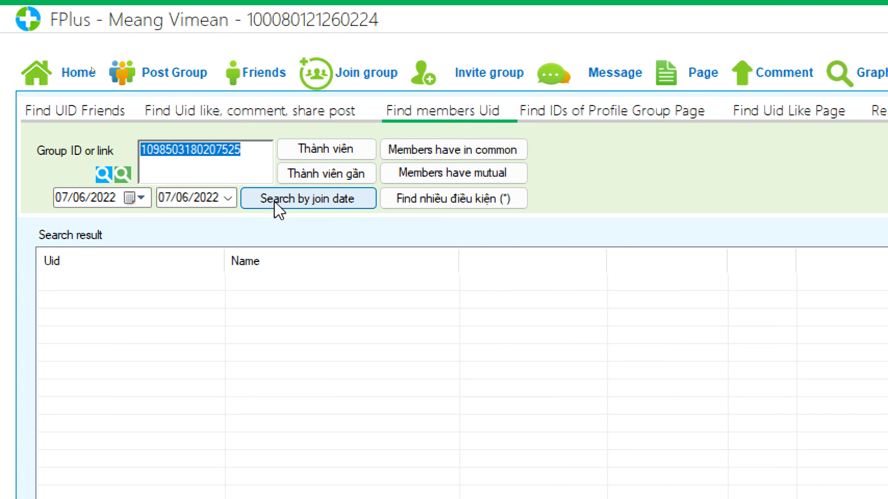
Step: Search the group's members by join date from 01/06/2022 to 07/06/2022, and look over the found members
left_click(135, 198)
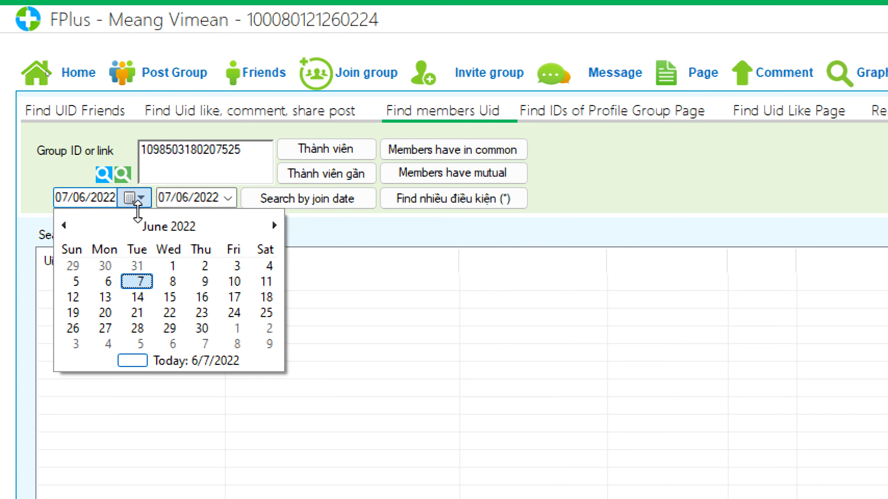
left_click(171, 268)
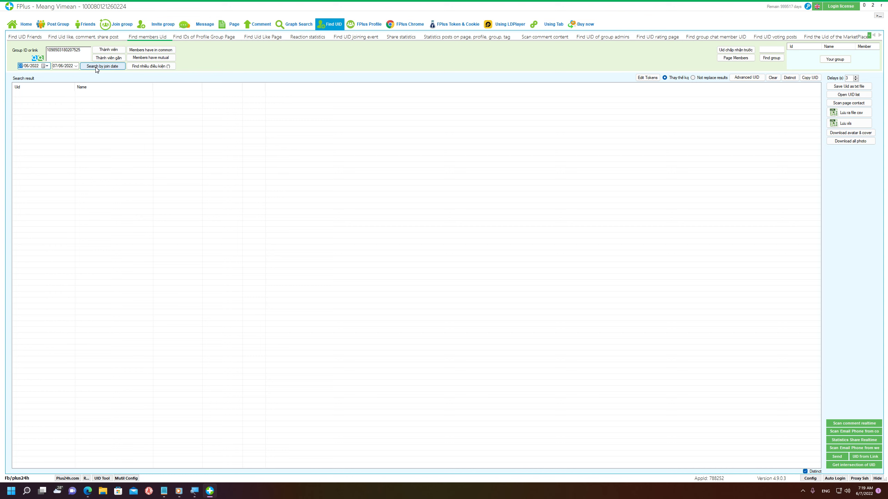
left_click(97, 68)
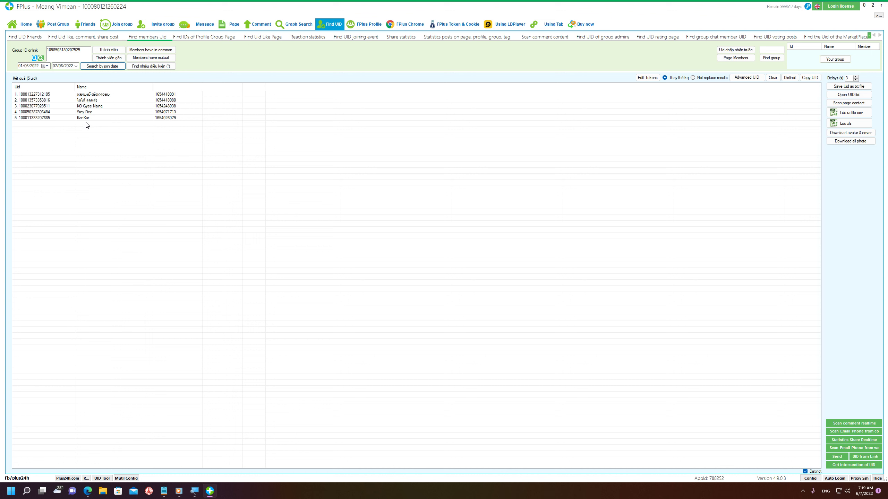
left_click(87, 118)
left_click(92, 95, "shift")
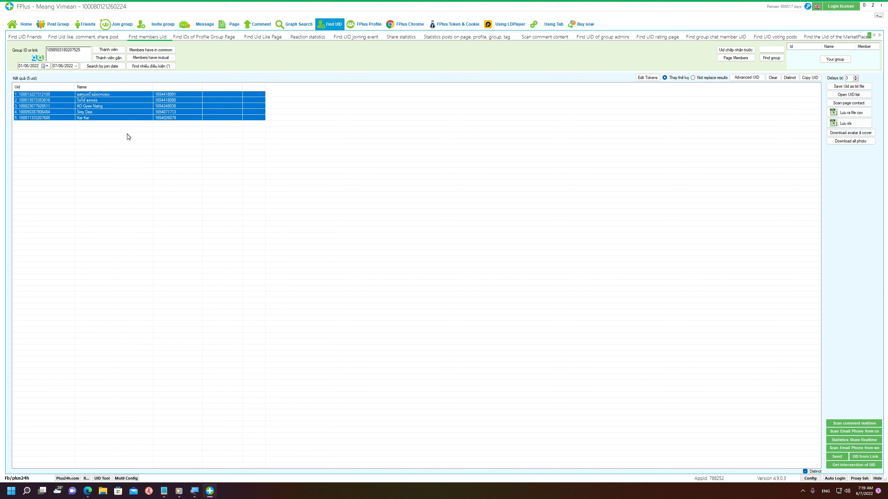
left_click(125, 163)
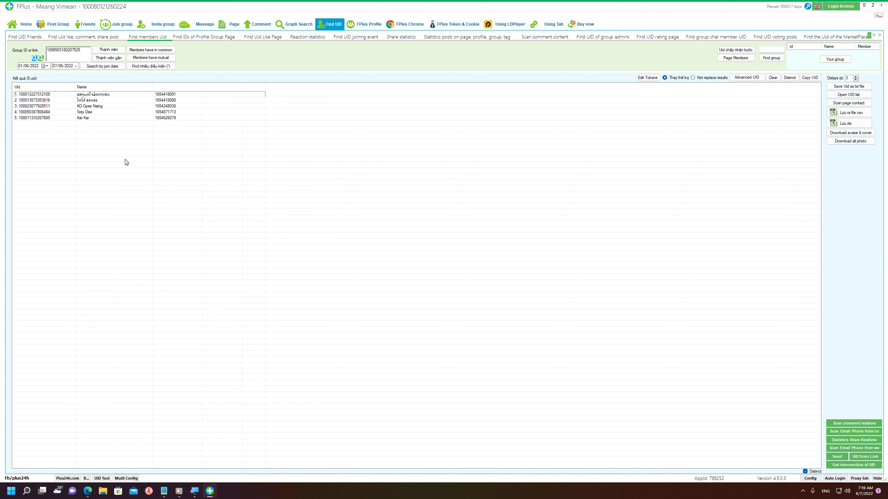
Step: Find all members of the group (Thành viên)
left_click(109, 50)
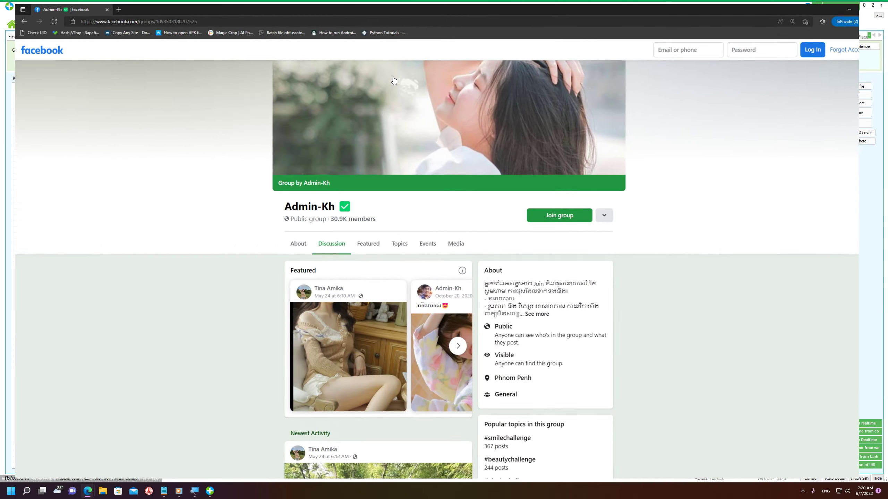
Step: Look through the Admin-Kh group's posts and About information in the InPrivate browser window, and close that window
scroll(415, 270, "down", 3)
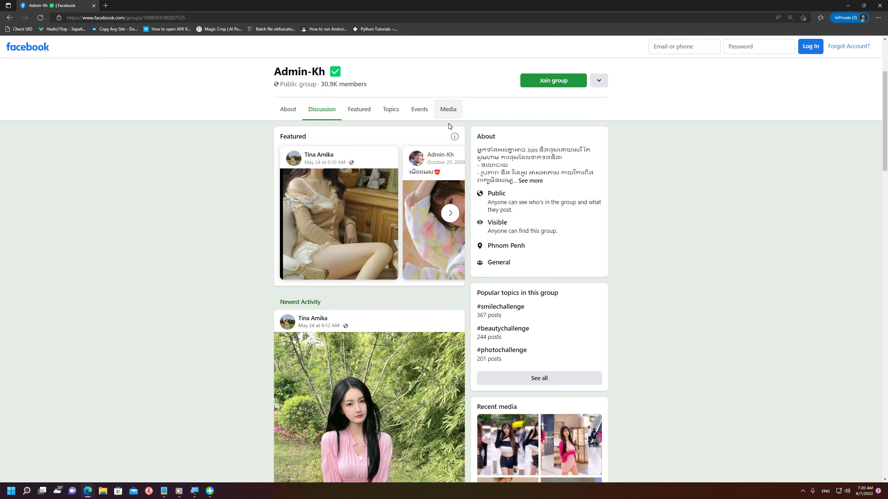
scroll(450, 126, "down", 3)
scroll(511, 302, "down", 5)
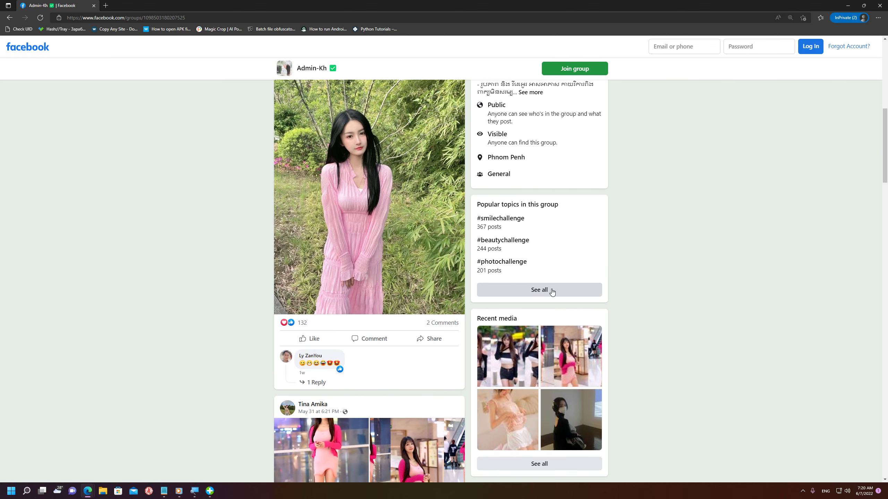
scroll(551, 292, "down", 5)
scroll(551, 293, "up", 9)
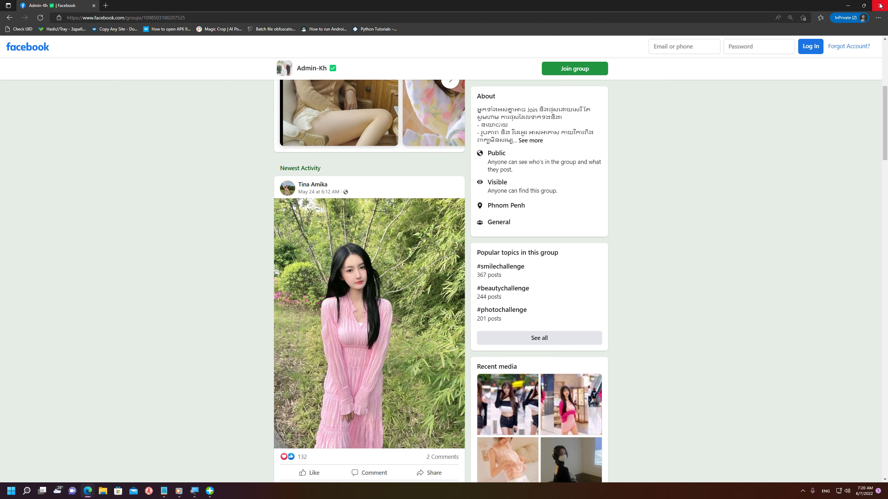
left_click(879, 6)
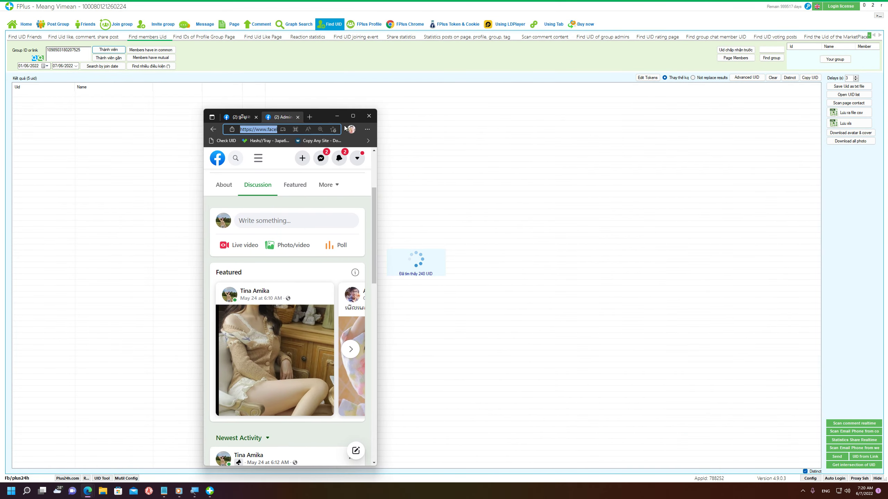
Step: Look over the Admin-Kh group page and its follower information in the browser, and return to FPlus
left_click(393, 124)
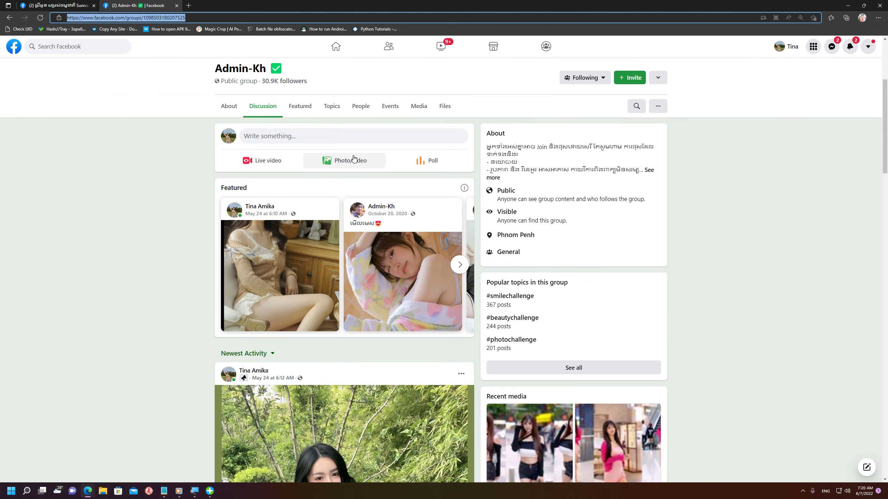
scroll(354, 160, "down", 1)
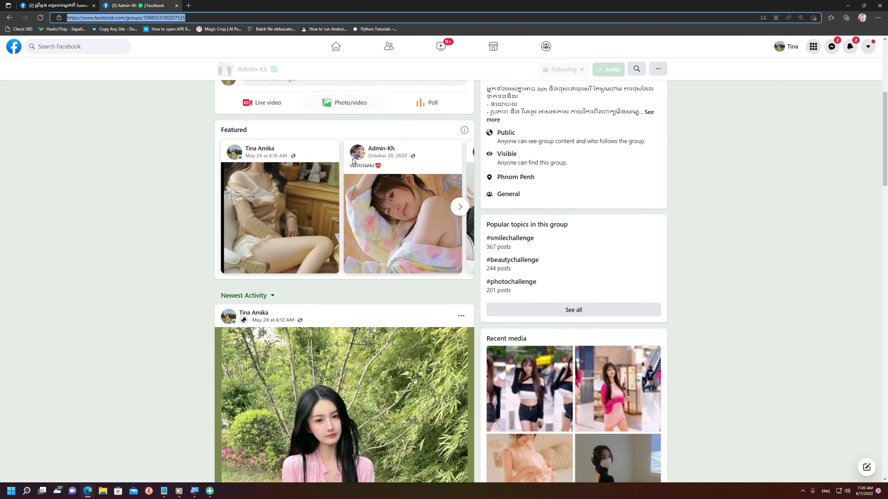
scroll(353, 162, "up", 1)
scroll(353, 167, "up", 1)
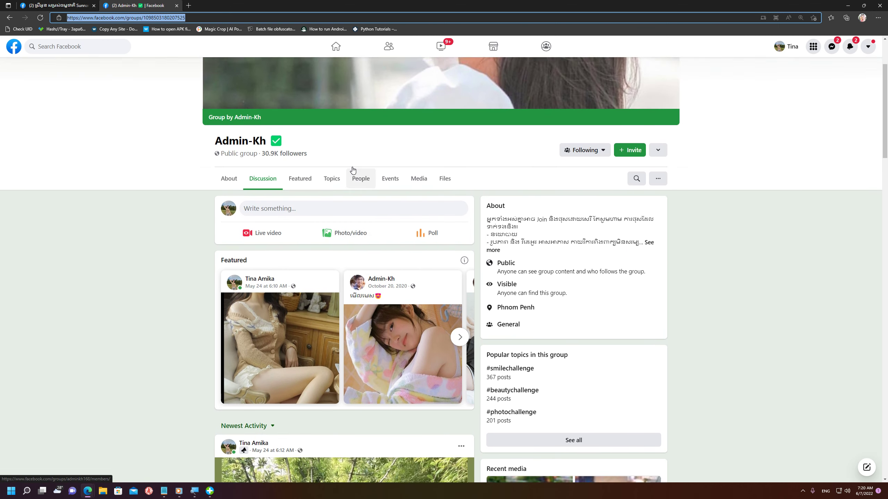
scroll(352, 171, "up", 3)
left_click_drag(692, 5, 511, 101)
left_click(509, 97)
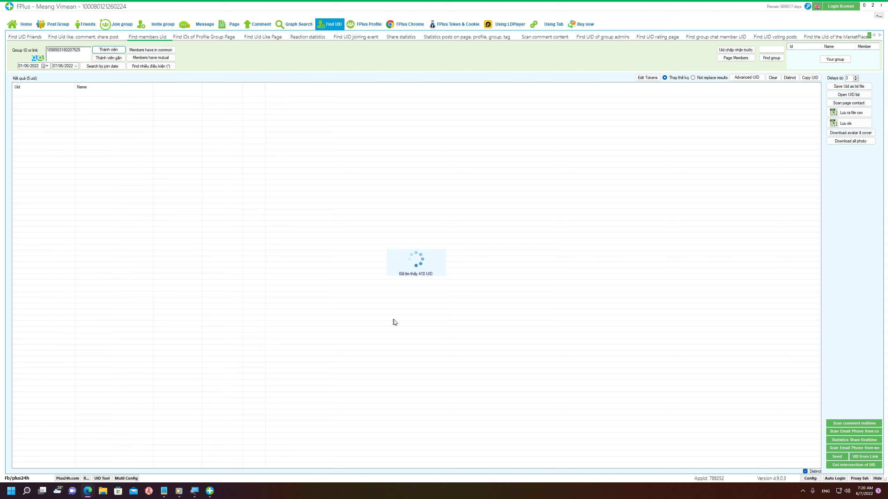
left_click(429, 329)
left_click_drag(290, 211, 527, 381)
left_click_drag(323, 221, 441, 323)
left_click_drag(592, 221, 586, 337)
left_click_drag(368, 201, 492, 313)
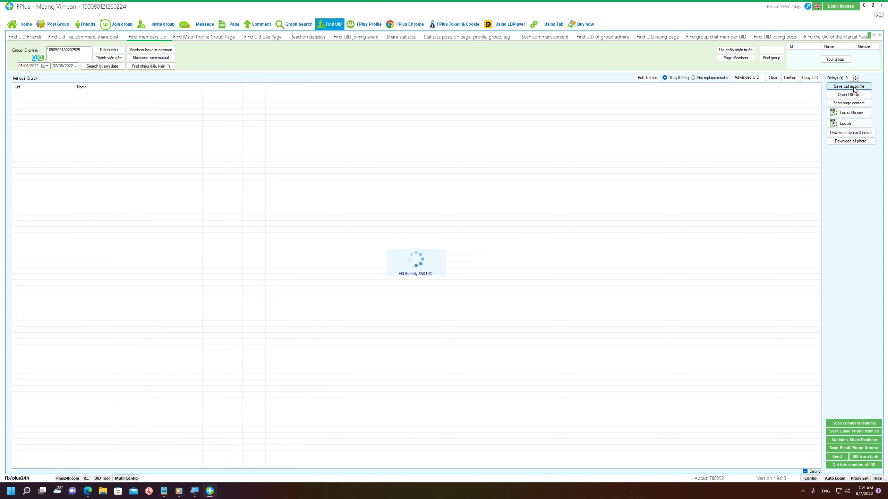
Step: Restore the FPlus window from full screen, move it near the desktop's upper edge, and enlarge it to show every function
left_click(872, 5)
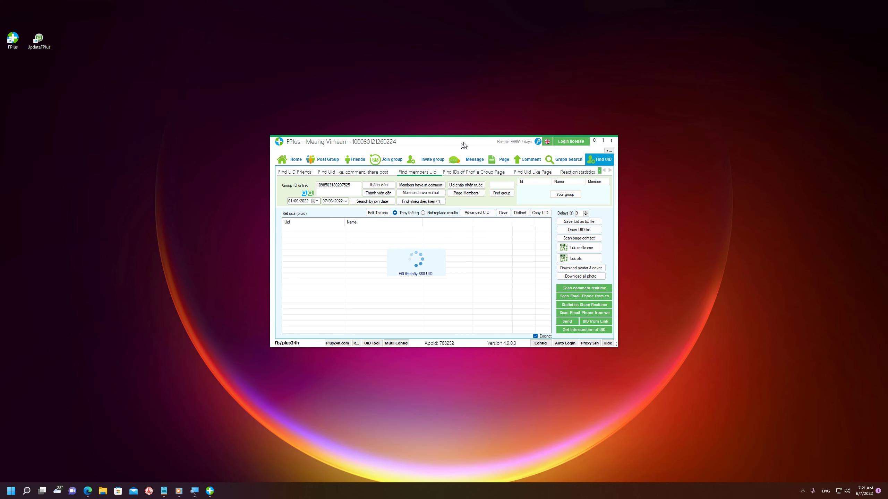
left_click_drag(454, 145, 245, 27)
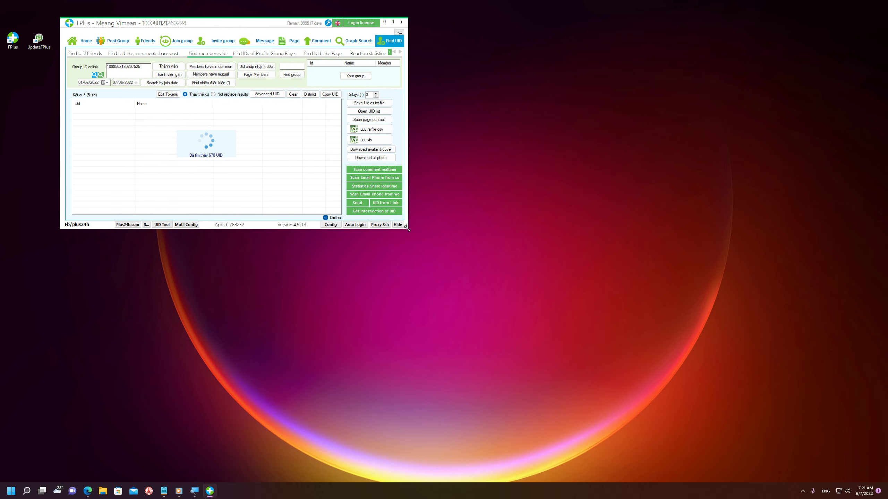
left_click_drag(406, 228, 734, 371)
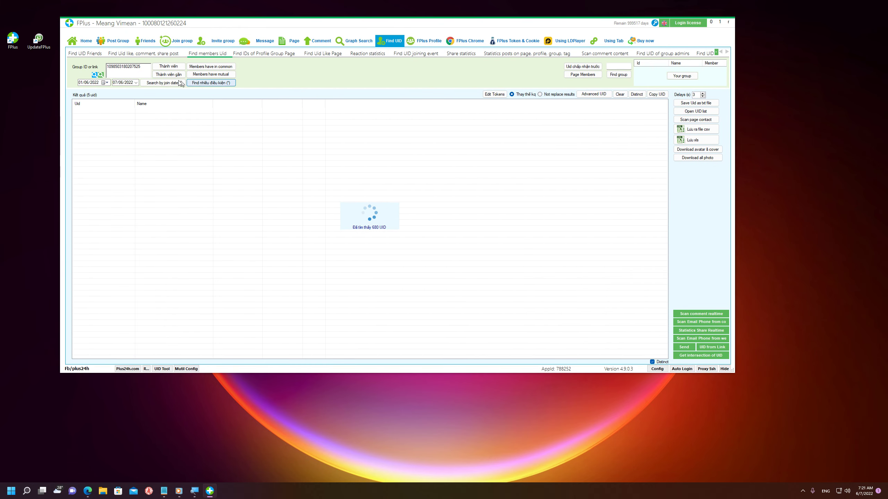
Step: Look through the collected member UIDs and names to the end of the list
left_click(161, 83)
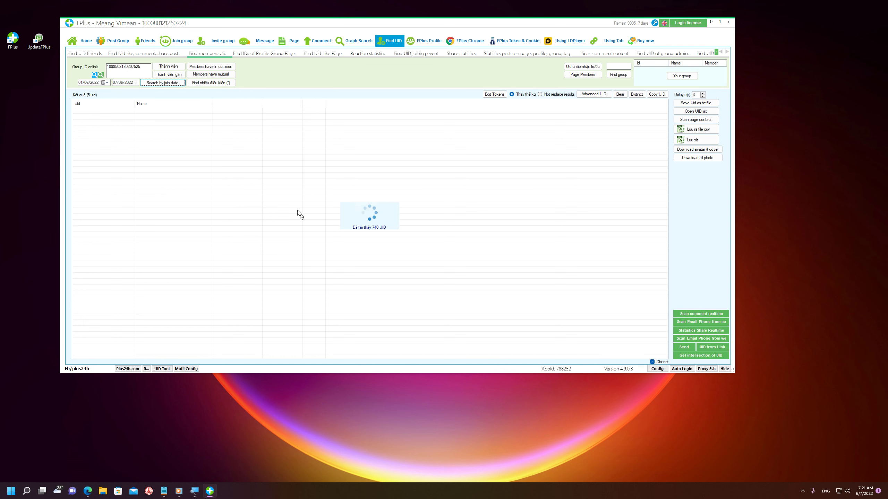
scroll(489, 185, "down", 9)
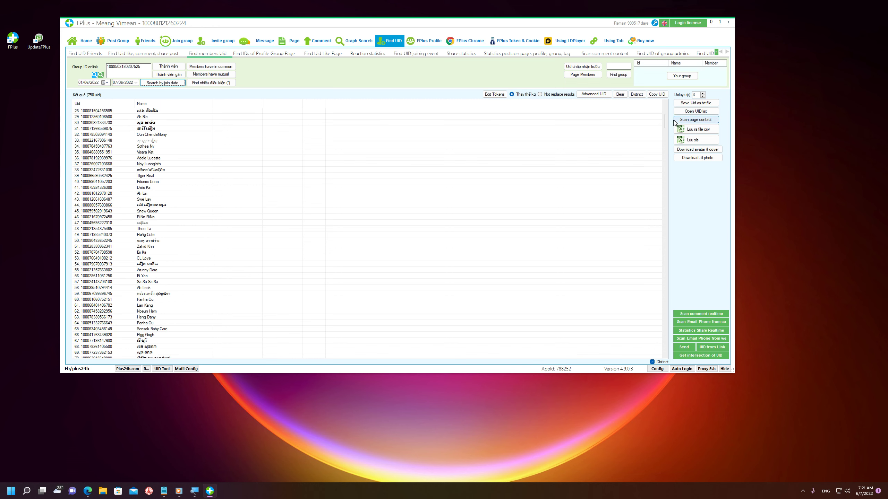
left_click_drag(665, 120, 666, 341)
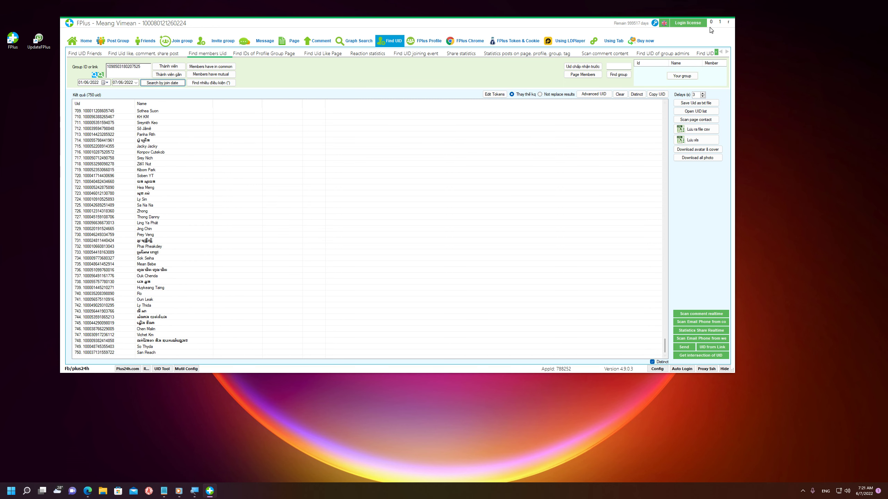
left_click(720, 23)
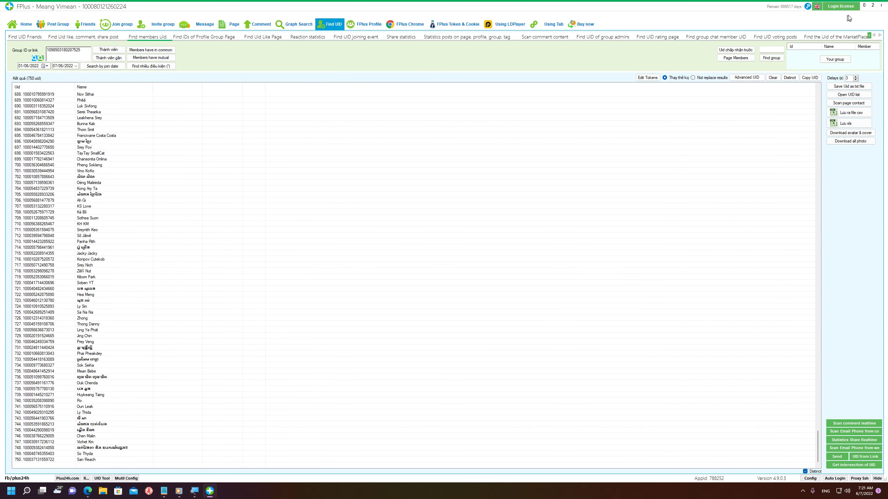
left_click(872, 5)
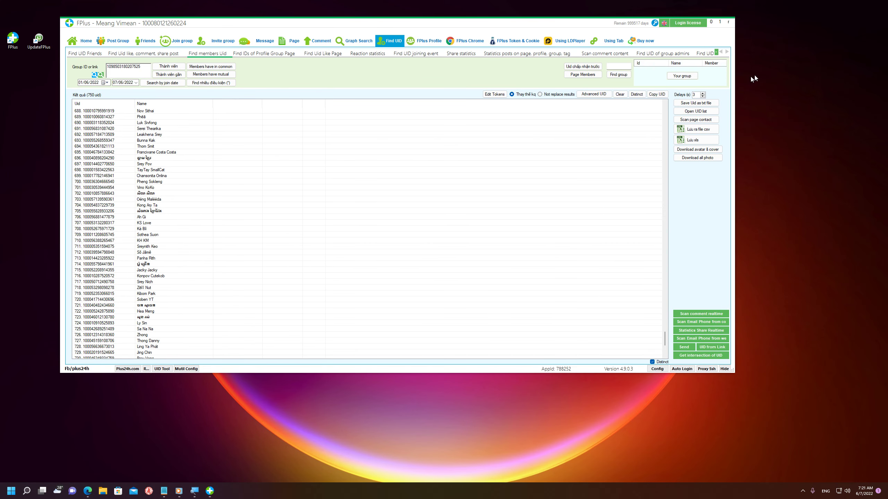
left_click(713, 129)
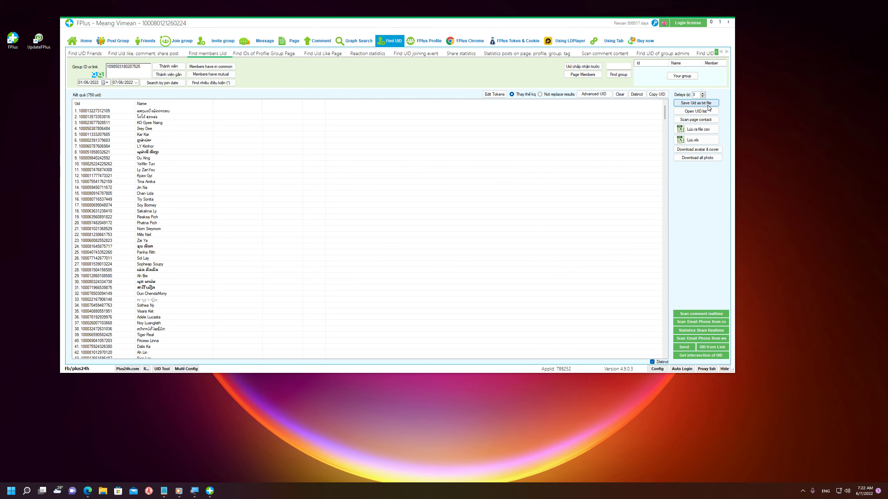
Step: Save the member UIDs to the Desktop as a text file named AdminGroup
left_click(698, 103)
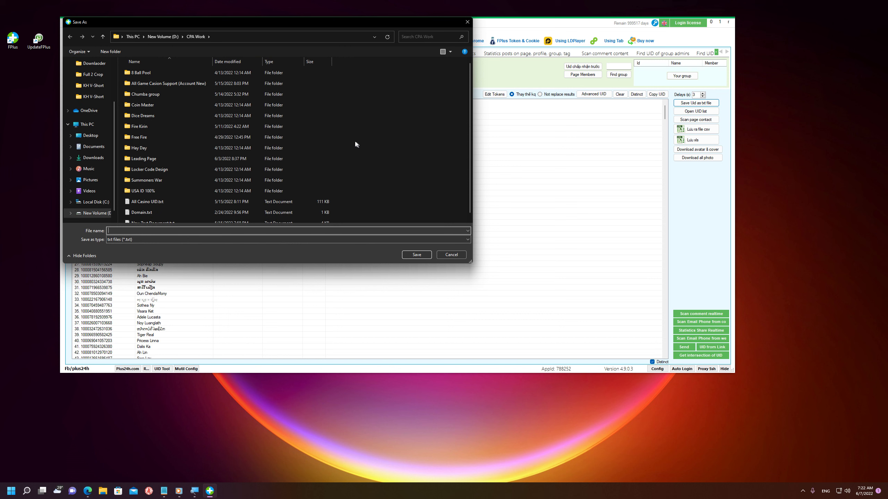
left_click(91, 137)
left_click(199, 230)
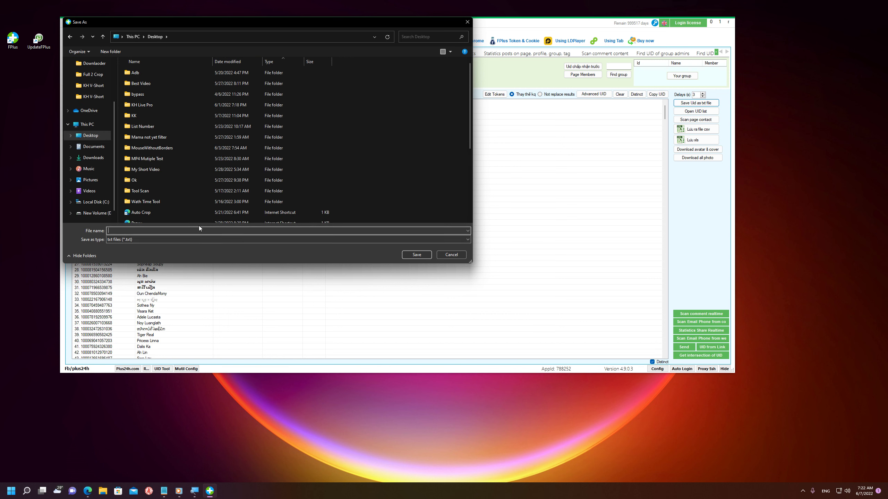
type("AdminGroup")
left_click(414, 257)
left_click(451, 263)
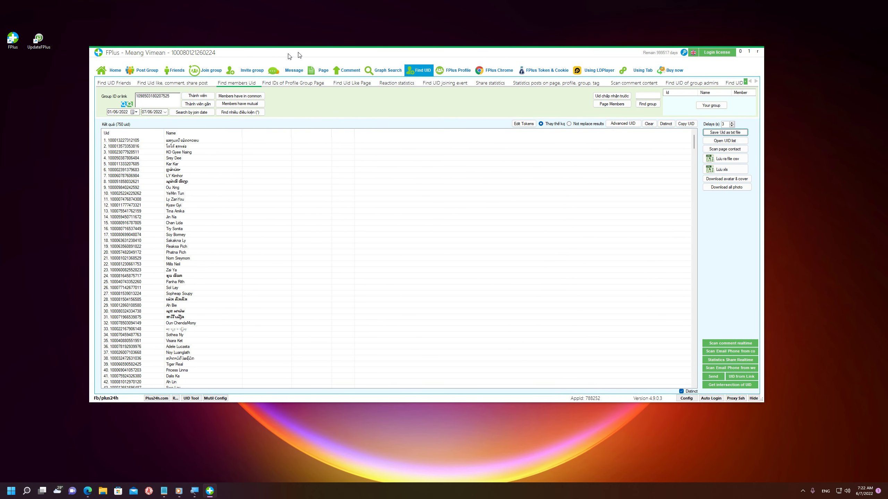
Step: Refresh the desktop, open AdminGroup.txt to look through the saved UIDs, and close it
right_click(342, 23)
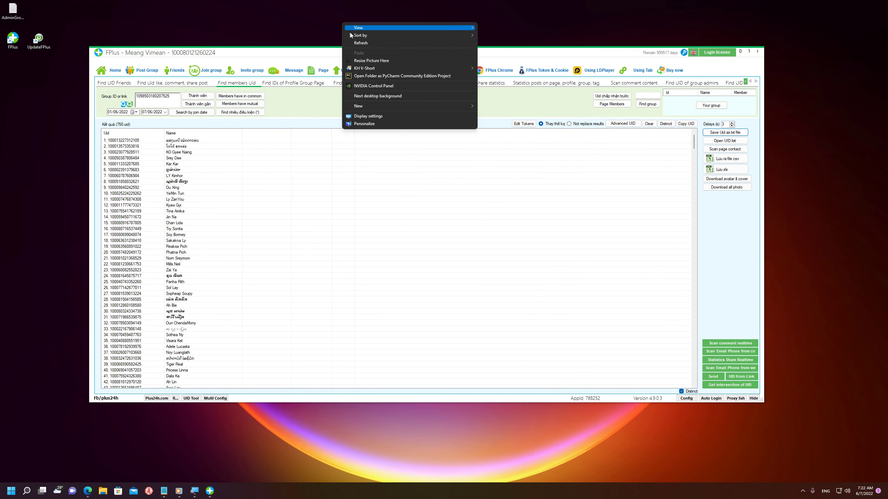
left_click(363, 45)
double_click(12, 10)
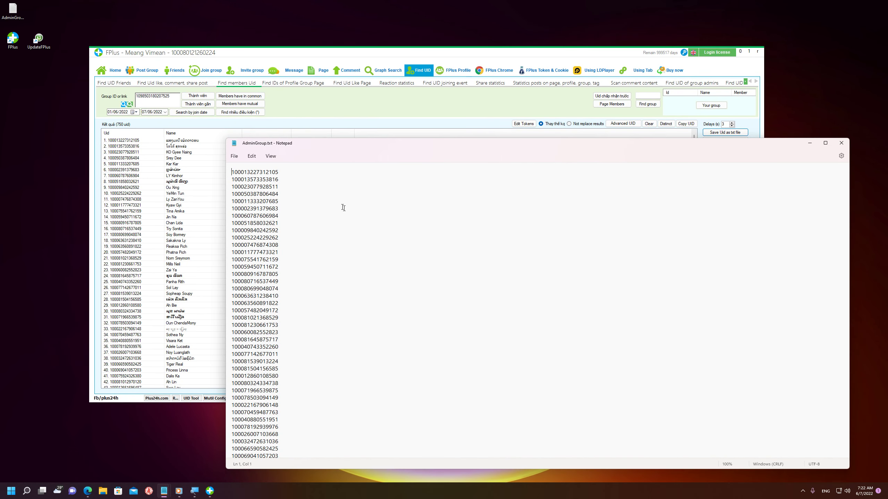
scroll(847, 164, "down", 10)
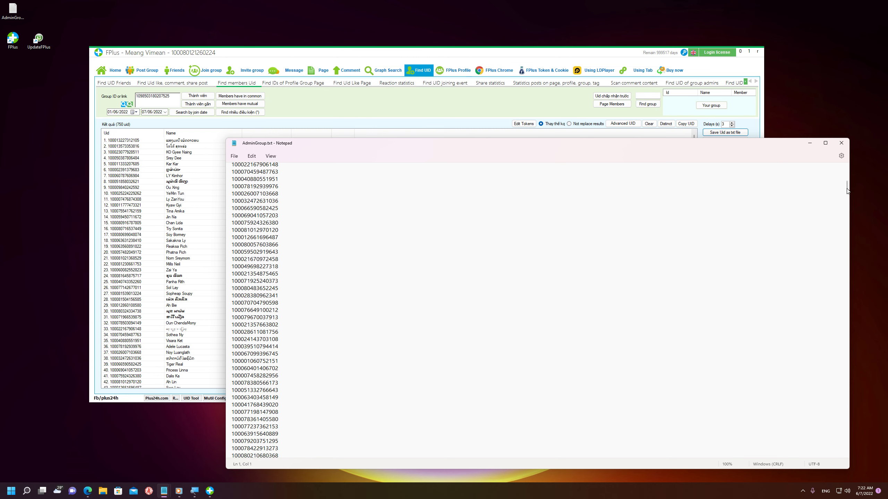
left_click_drag(847, 190, 829, 443)
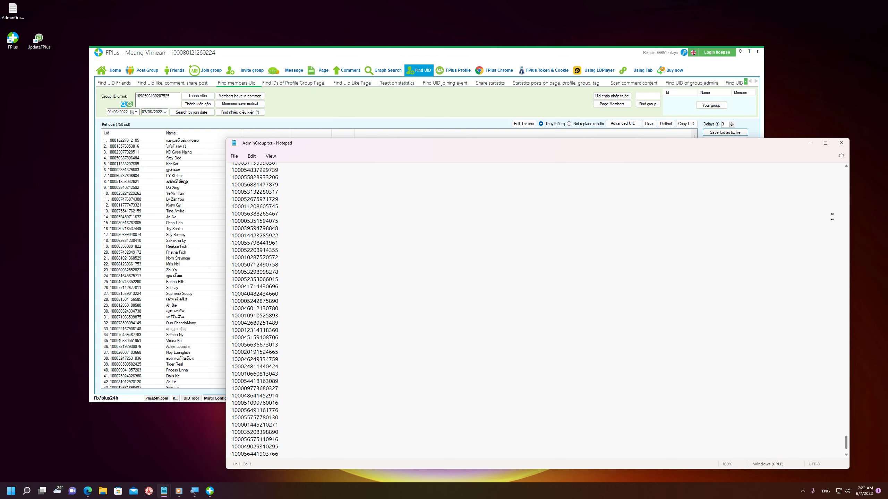
left_click(842, 143)
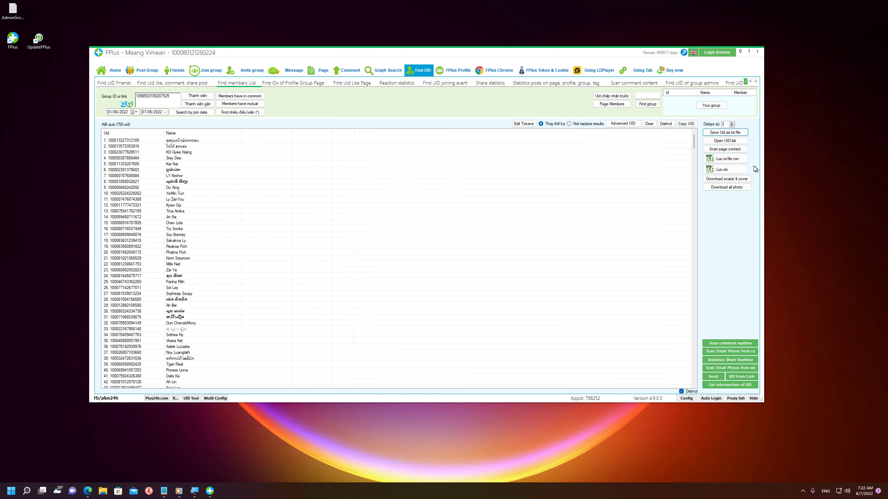
Step: Start an Excel export of the UIDs and cancel it, and delete AdminGroup.txt from the desktop
left_click(735, 170)
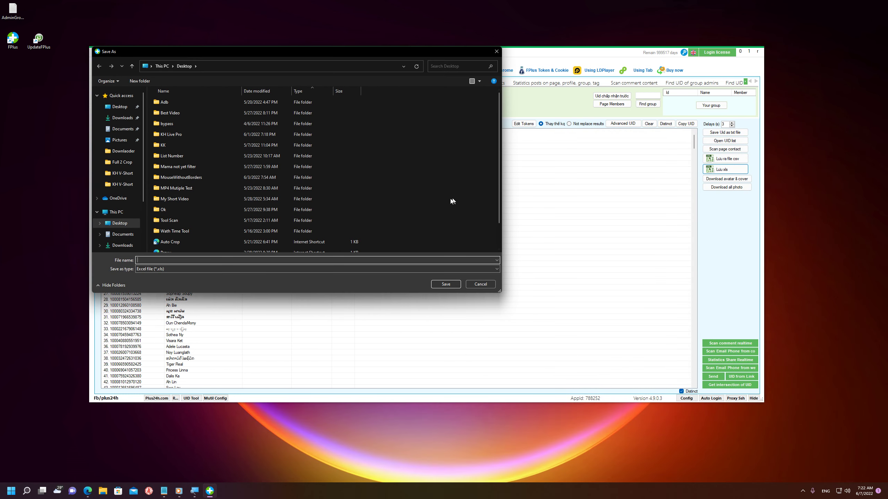
left_click(481, 286)
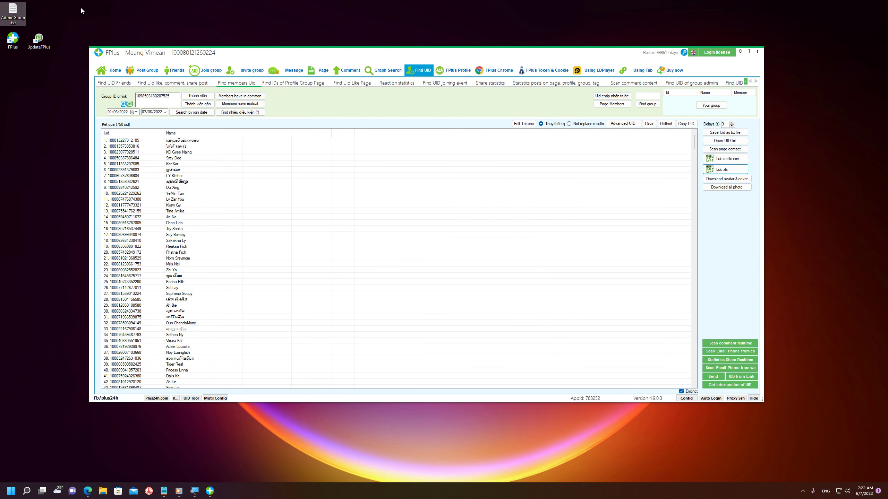
key("Delete")
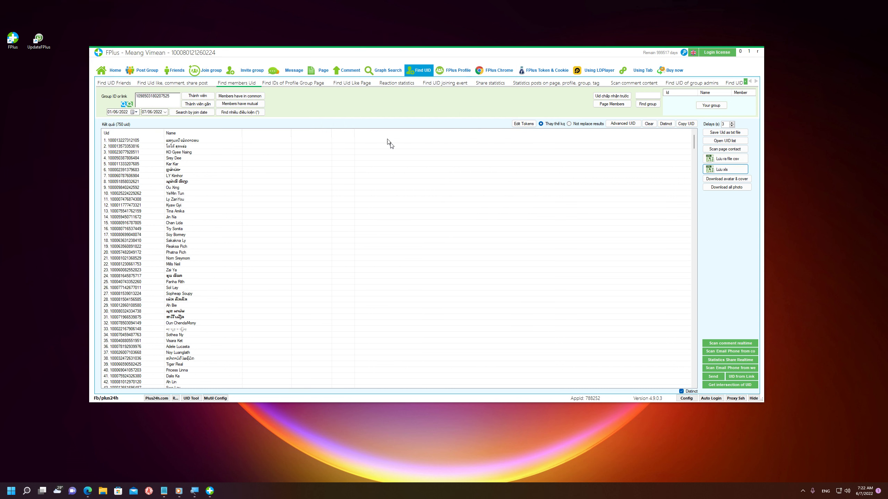
Step: Maximize the FPlus window and clear the group ID or link used for the member search
left_click(164, 491)
left_click(749, 53)
left_click(748, 51)
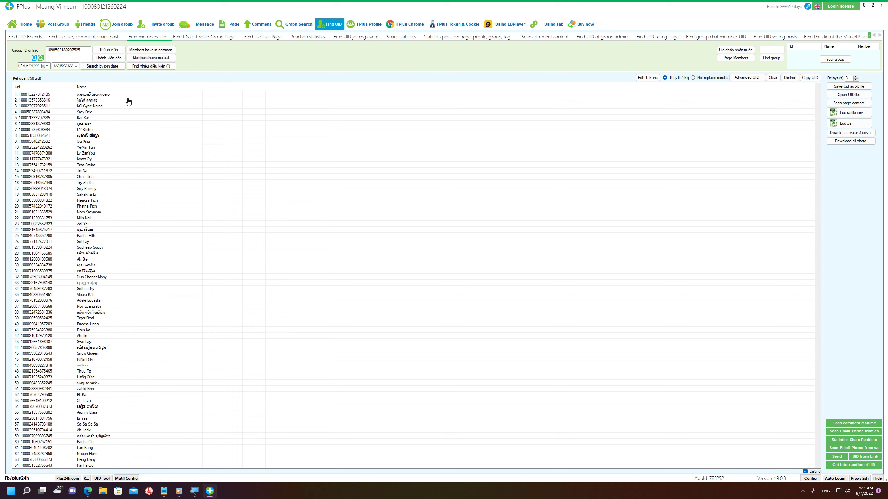
left_click_drag(88, 56, 17, 57)
key("BackSpace")
Step: Switch to the browser, maximize it, and look through the June 4 Facebook post with its reactions and comments
left_click(87, 491)
left_click_drag(887, 75, 347, 58)
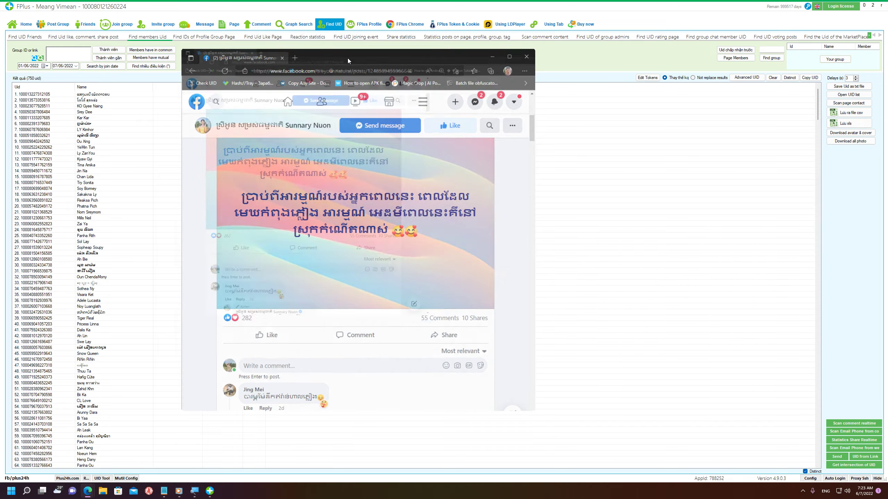
double_click(348, 58)
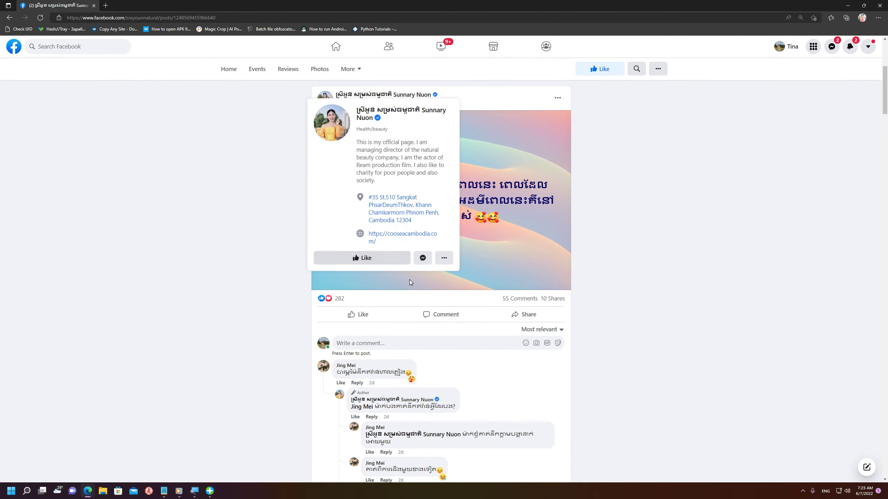
scroll(696, 327, "down", 5)
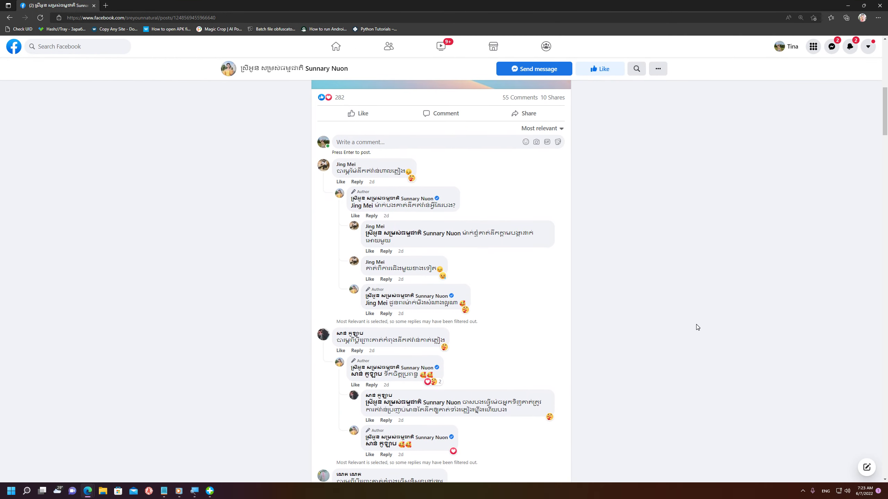
scroll(697, 327, "up", 8)
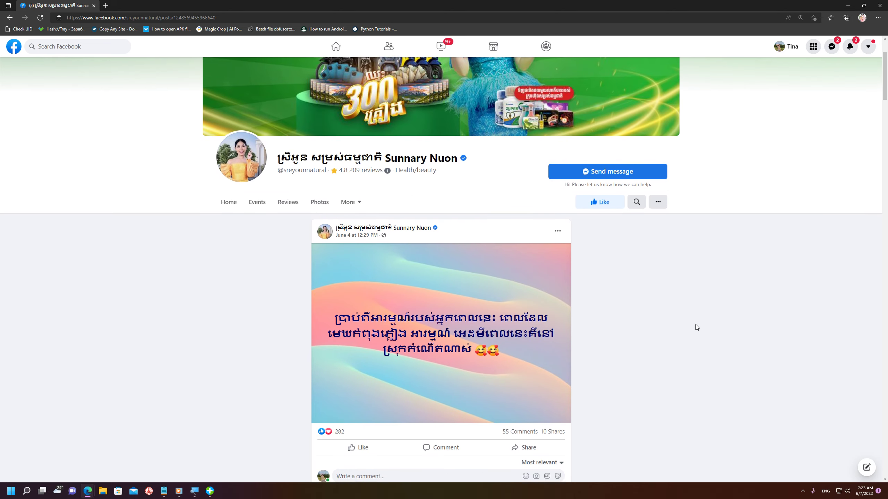
scroll(675, 323, "down", 6)
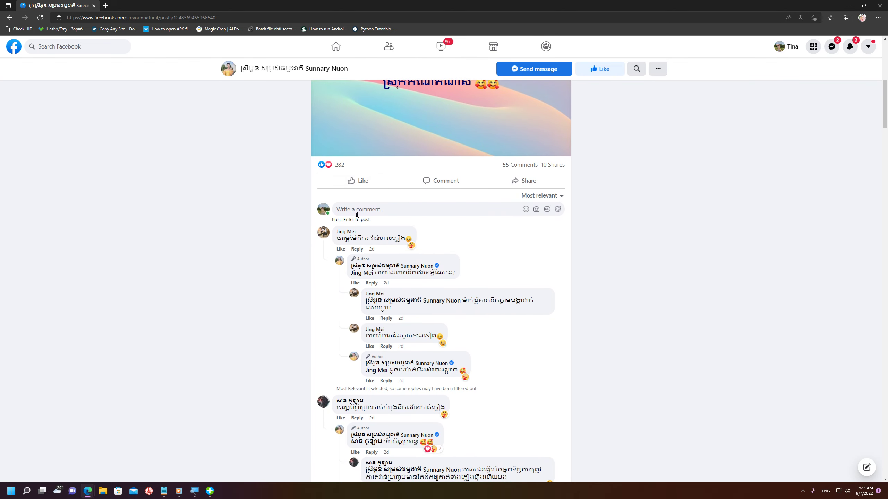
mouse_move(328, 166)
scroll(618, 275, "up", 5)
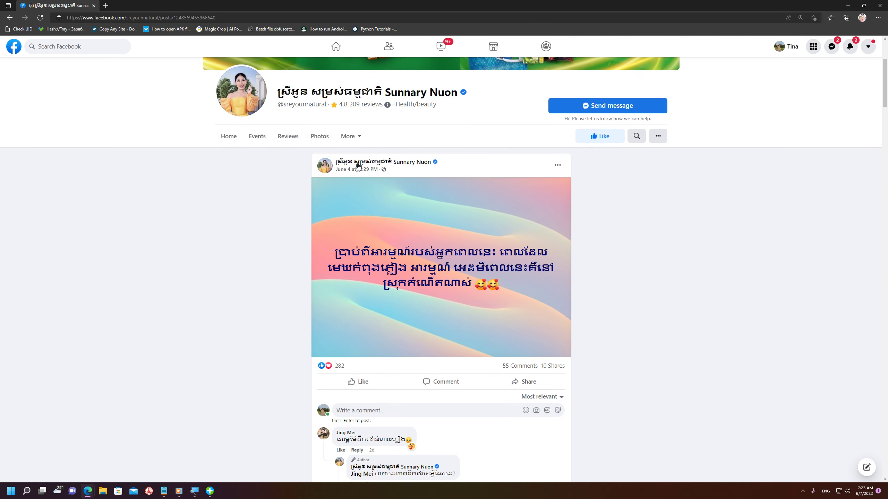
Step: Copy the Facebook post's link from the browser, and open the UID Tool in FPlus
left_click(139, 18)
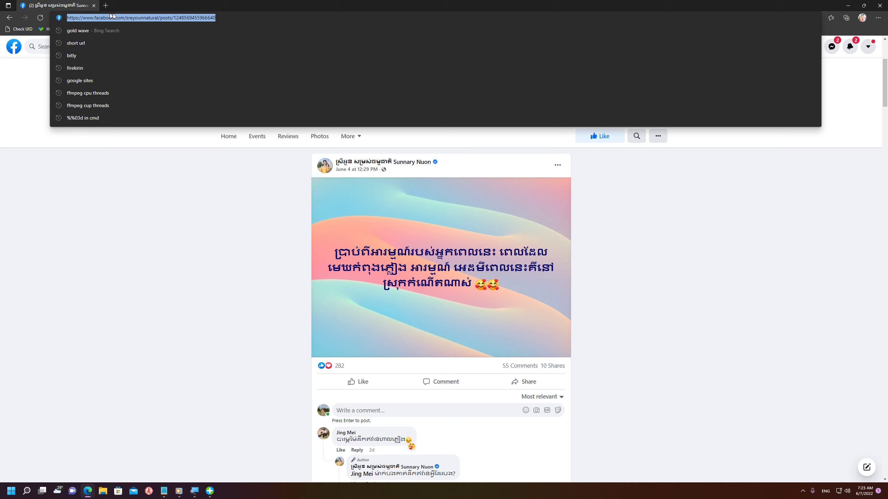
left_click_drag(216, 17, 56, 16)
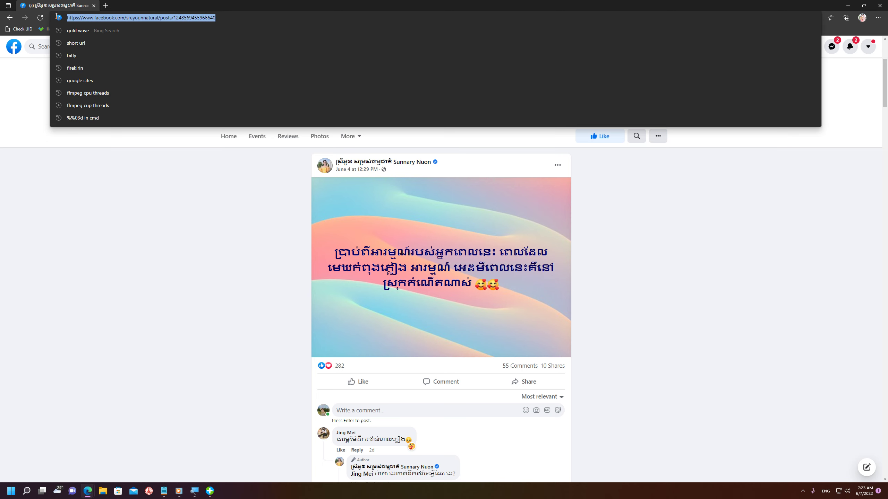
right_click(106, 20)
left_click(115, 95)
left_click(209, 491)
left_click(101, 478)
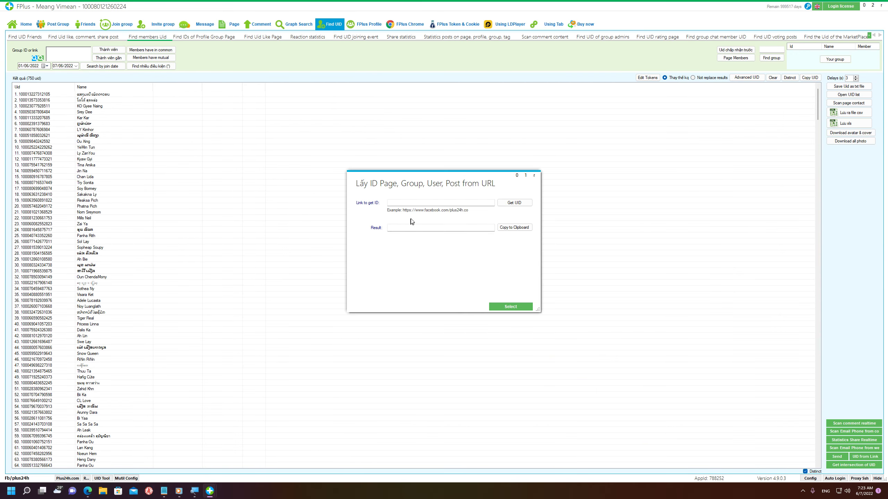
Step: Paste the copied Facebook post link as the link to get the ID from, and retrieve its UID
left_click(425, 204)
key("ctrl+v")
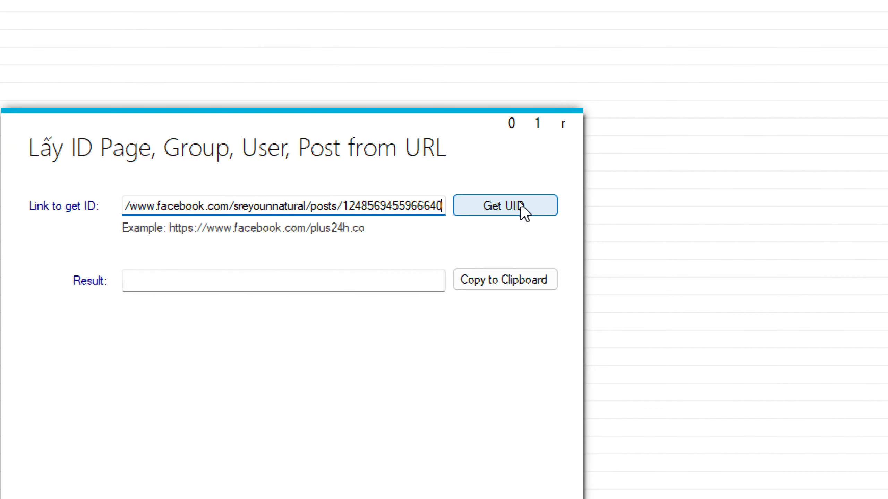
left_click_drag(282, 207, 423, 209)
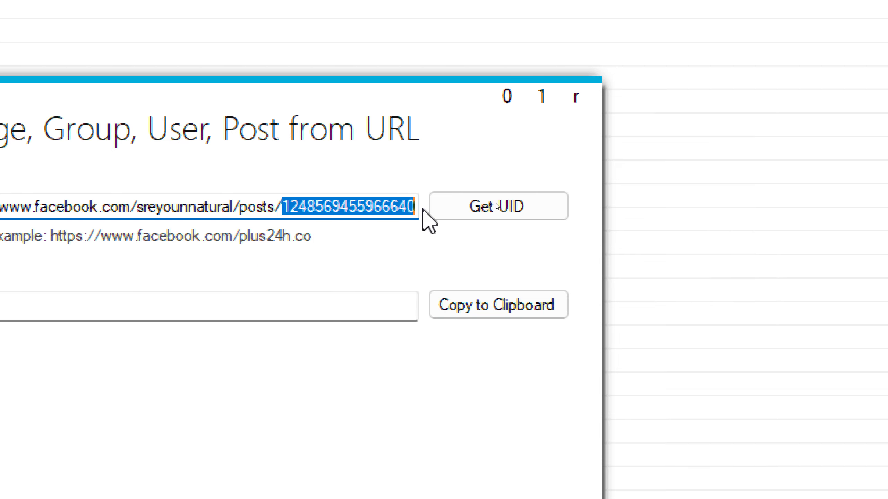
right_click(394, 212)
left_click(460, 304)
left_click(501, 207)
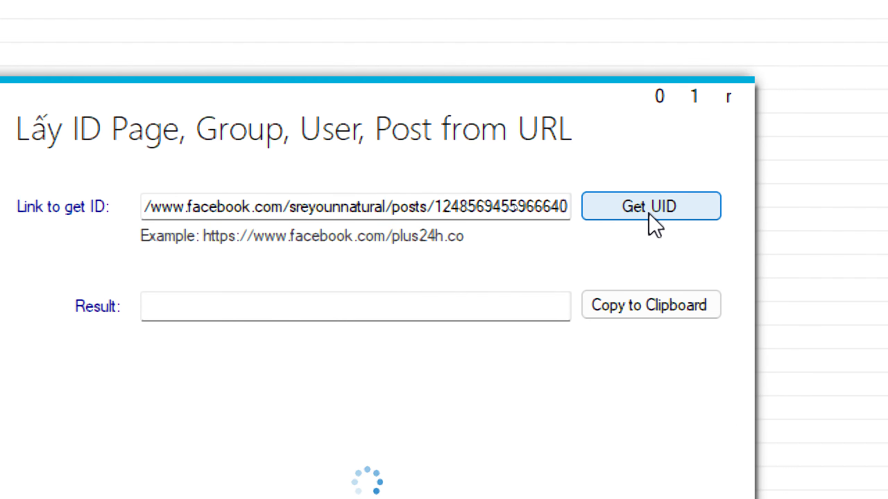
Step: Copy the resulting post ID and close the ID lookup dialog
left_click_drag(354, 305, 152, 313)
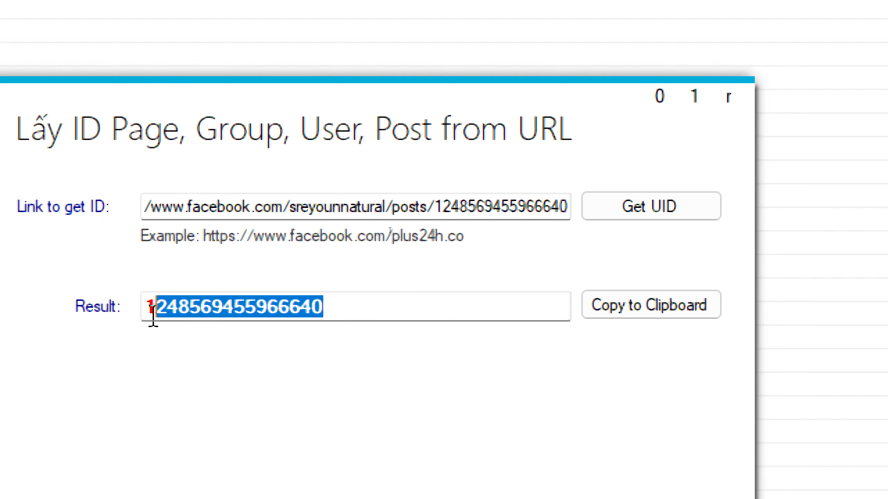
right_click(184, 296)
left_click(258, 389)
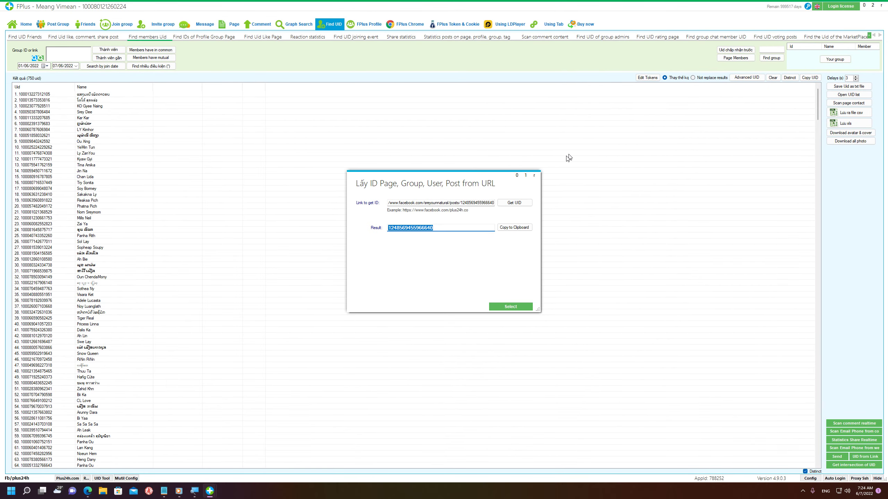
left_click(534, 175)
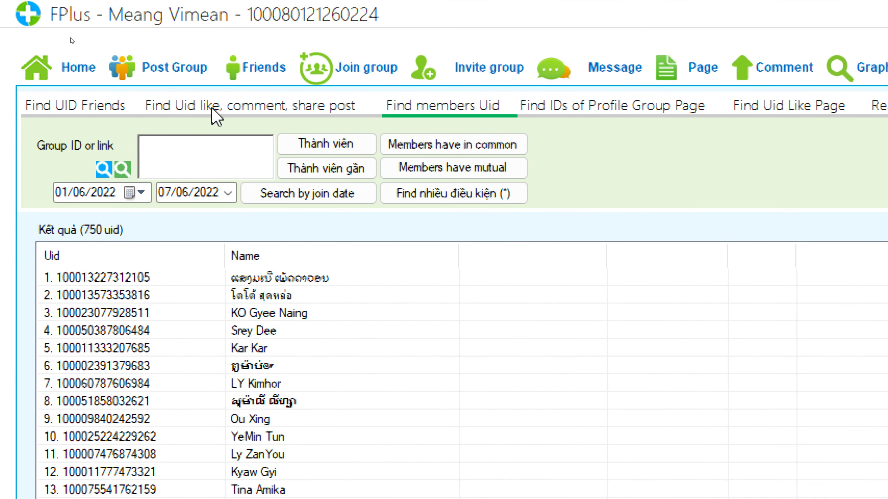
Step: Open the UID search for post likes, comments and shares, and clear the previous member results
left_click(216, 106)
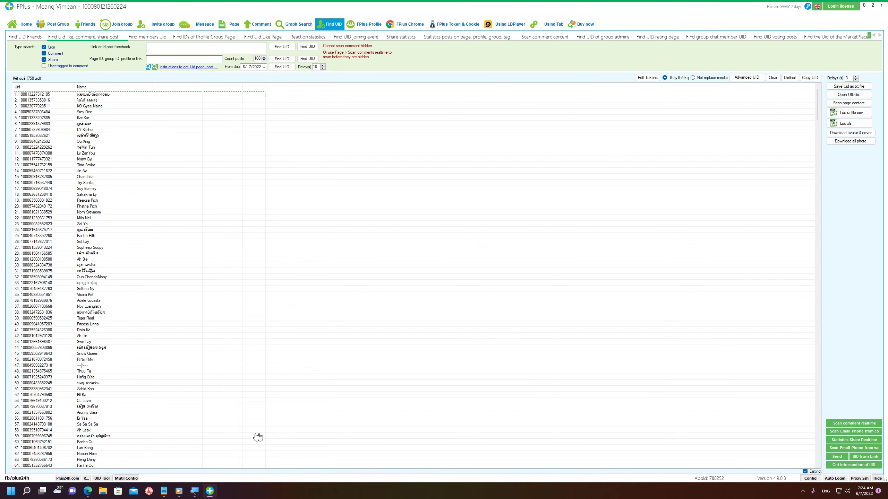
left_click(112, 177)
left_click(182, 130)
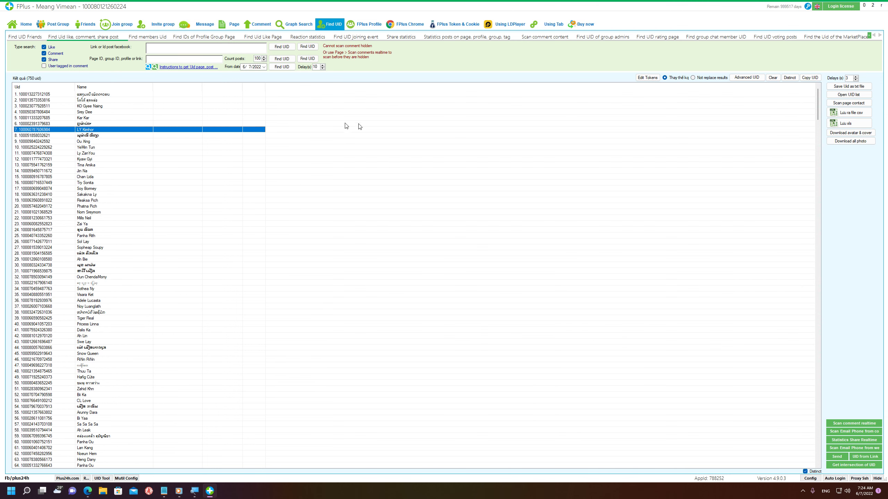
left_click(563, 113)
left_click(772, 78)
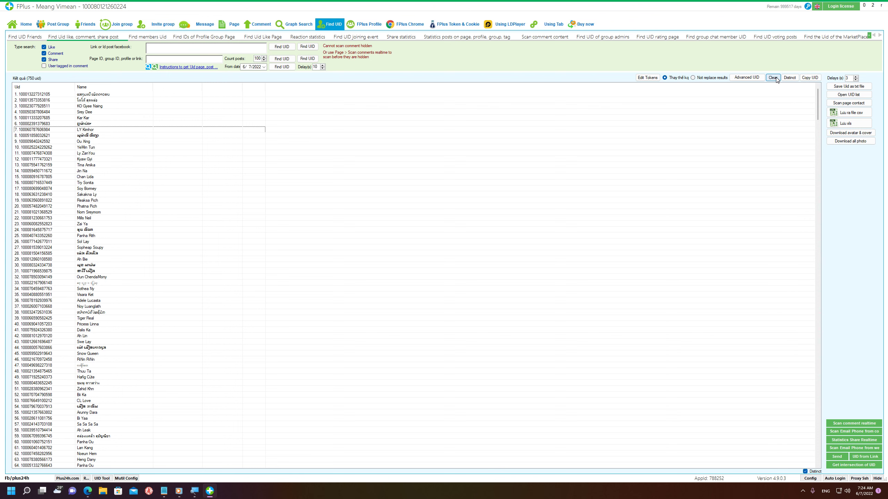
left_click(157, 48)
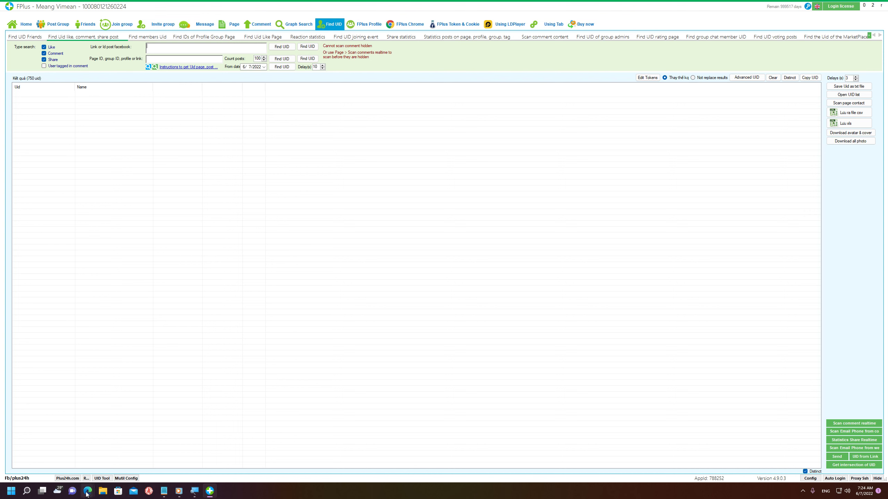
Step: Switch to the browser, examine the post's reactions, comments and shares, and restore the browser window to a smaller size
mouse_move(87, 491)
left_click(158, 472)
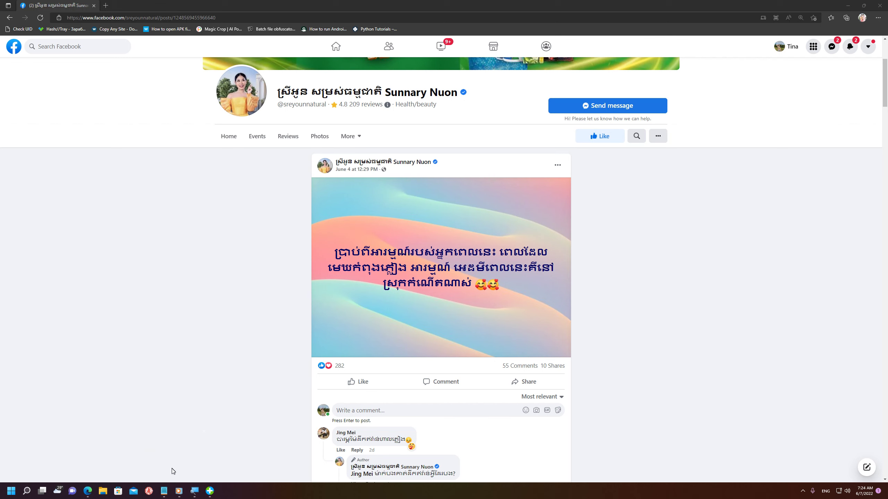
scroll(357, 369, "down", 3)
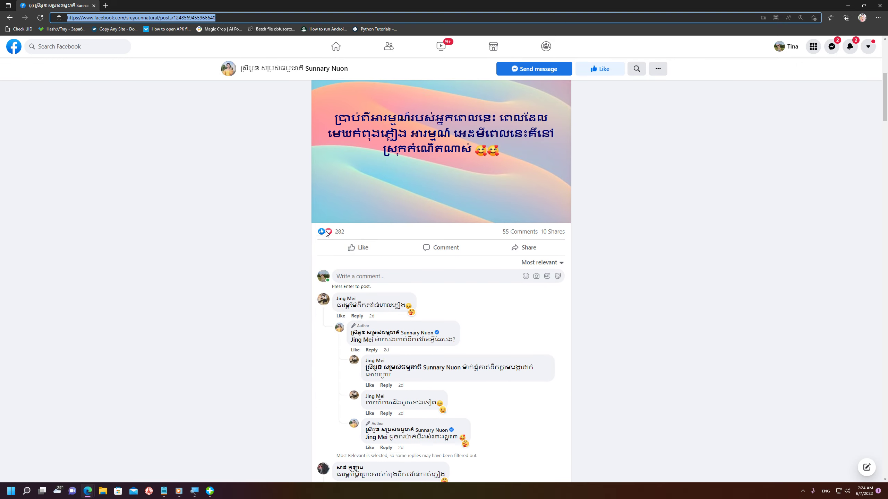
mouse_move(343, 231)
double_click(381, 3)
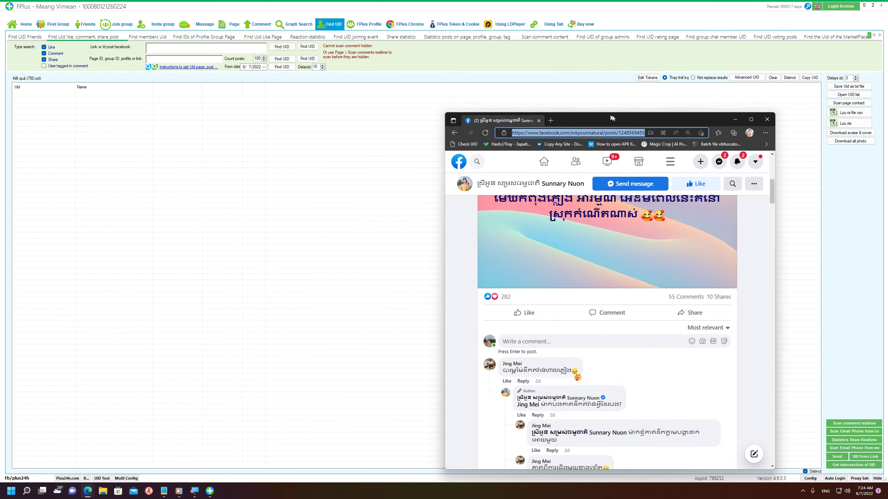
left_click(203, 69)
right_click(191, 47)
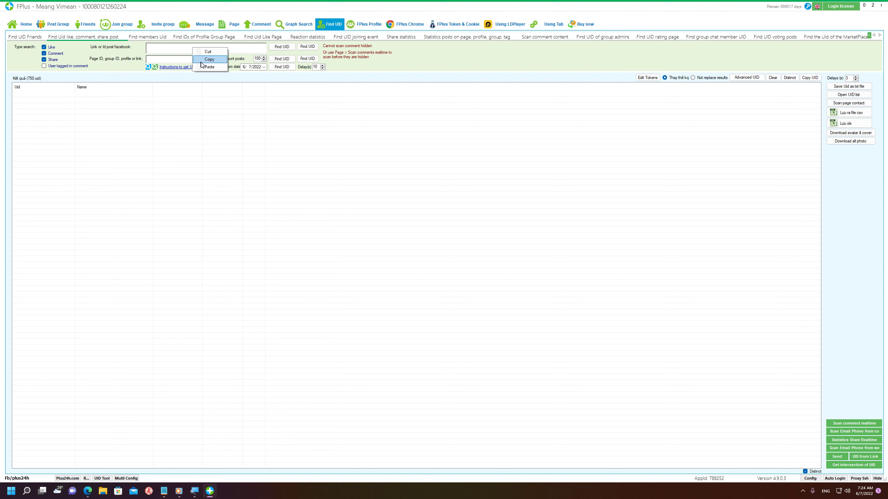
left_click(205, 59)
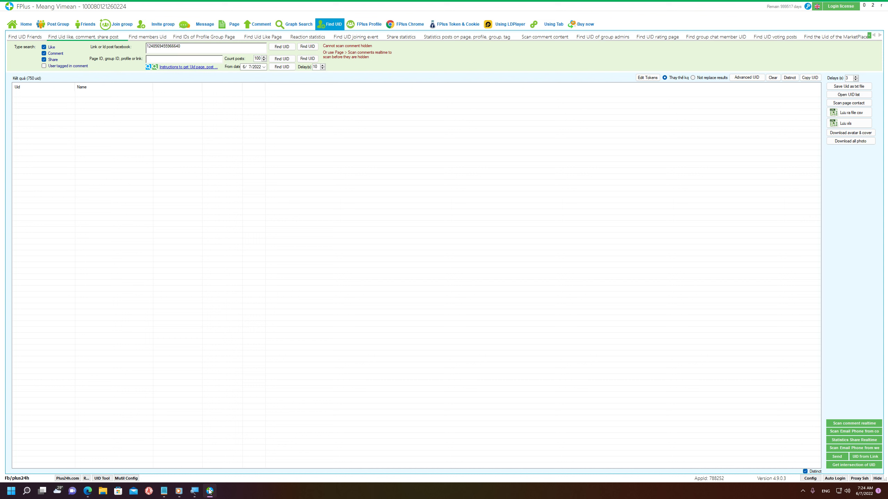
Step: Place the browser window over FPlus and compare the post's reactions, comments and shares with the Like, Comment and Share search options
mouse_move(87, 491)
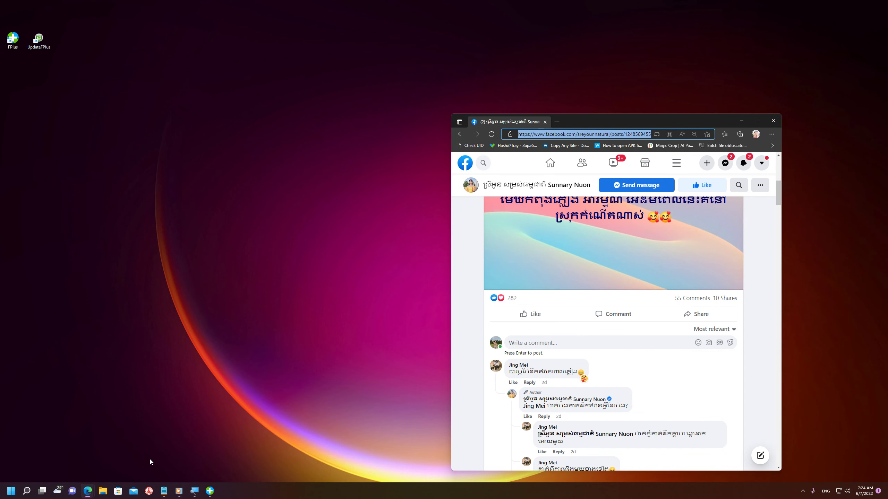
left_click(149, 461)
left_click_drag(620, 124, 502, 67)
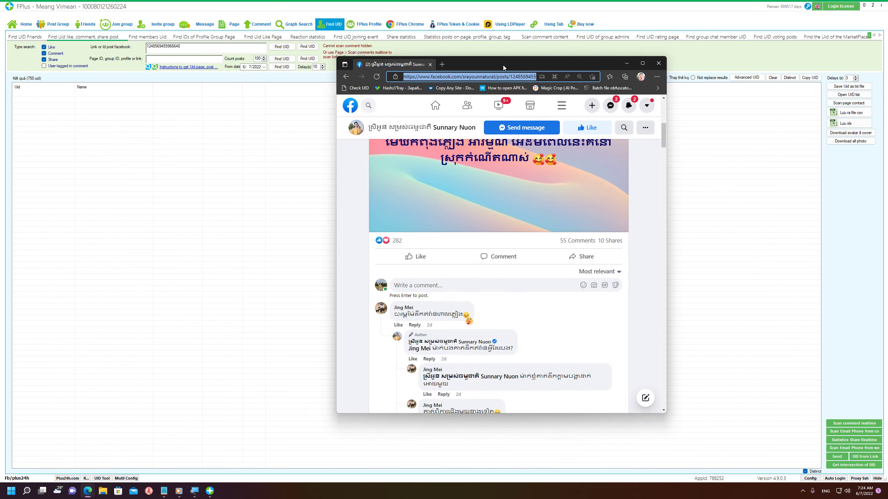
left_click(17, 62)
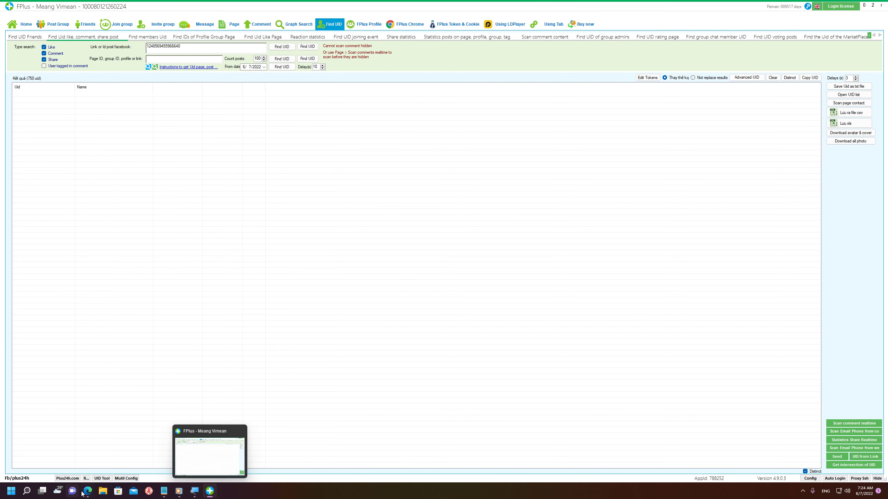
mouse_move(87, 491)
left_click(168, 464)
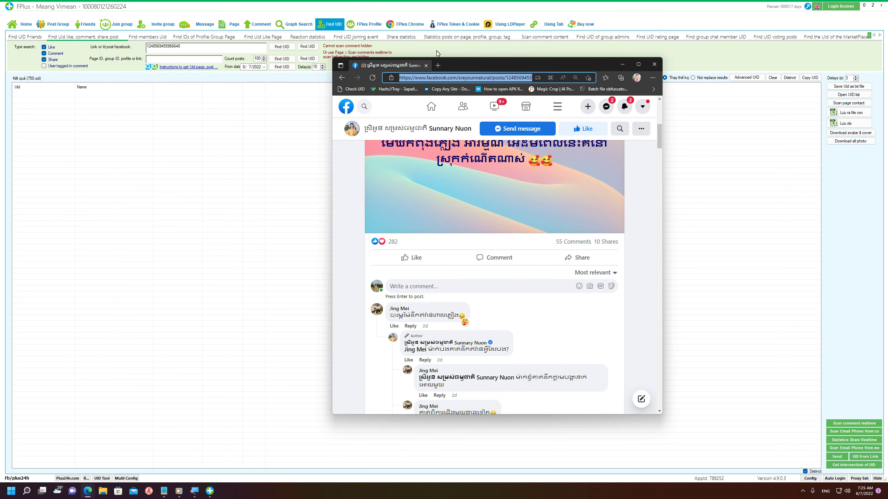
left_click_drag(489, 65, 613, 41)
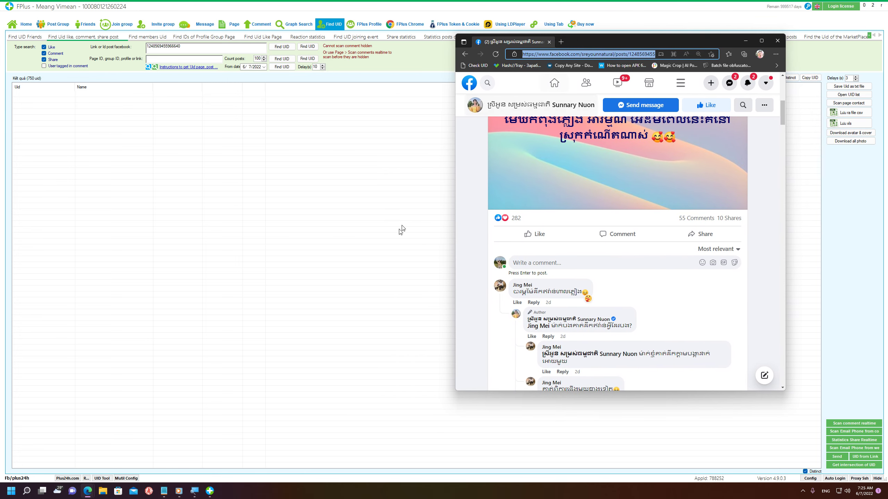
left_click(408, 32)
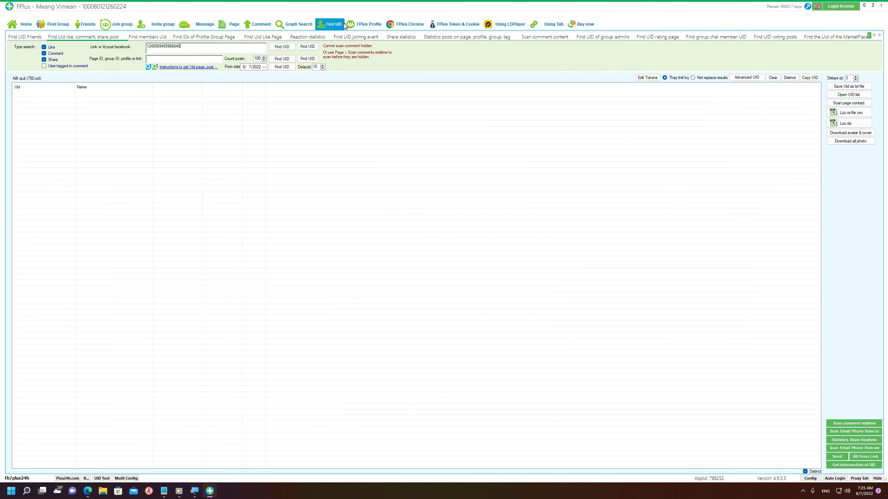
Step: Start the UID search for the post with Like, Comment and Share selected, and place the browser window beside its progress
left_click(283, 50)
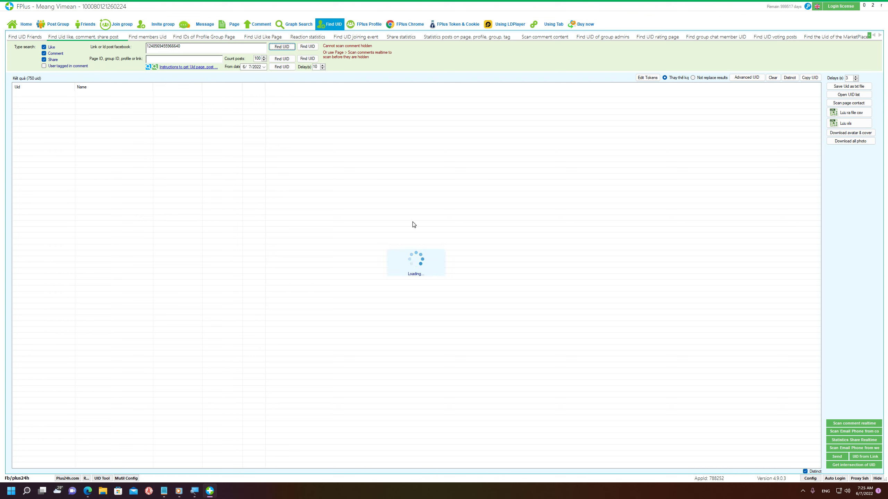
mouse_move(87, 491)
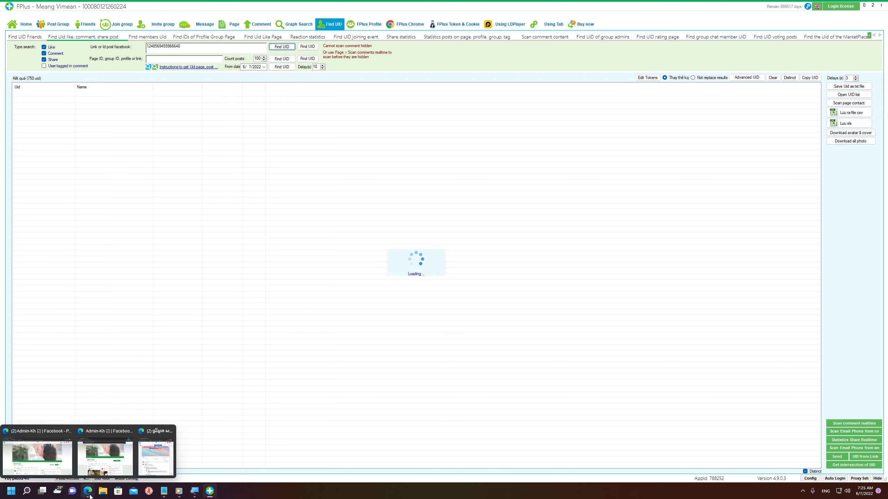
left_click(156, 451)
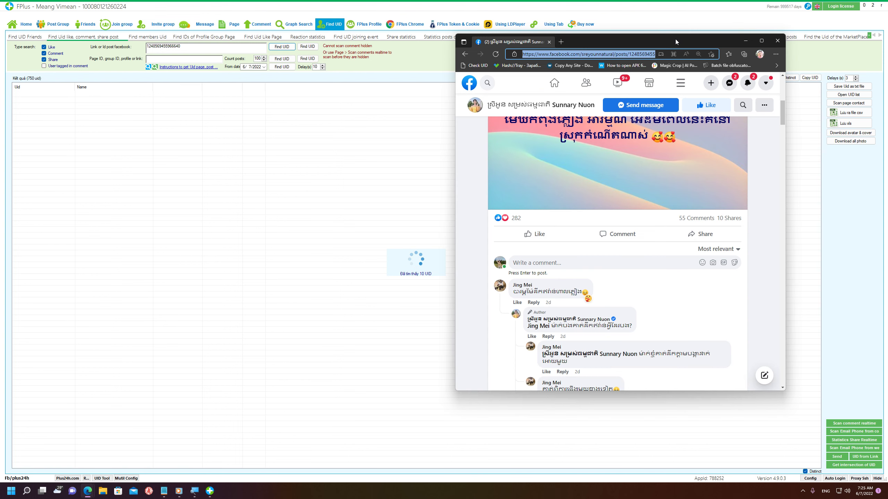
left_click_drag(675, 42, 740, 35)
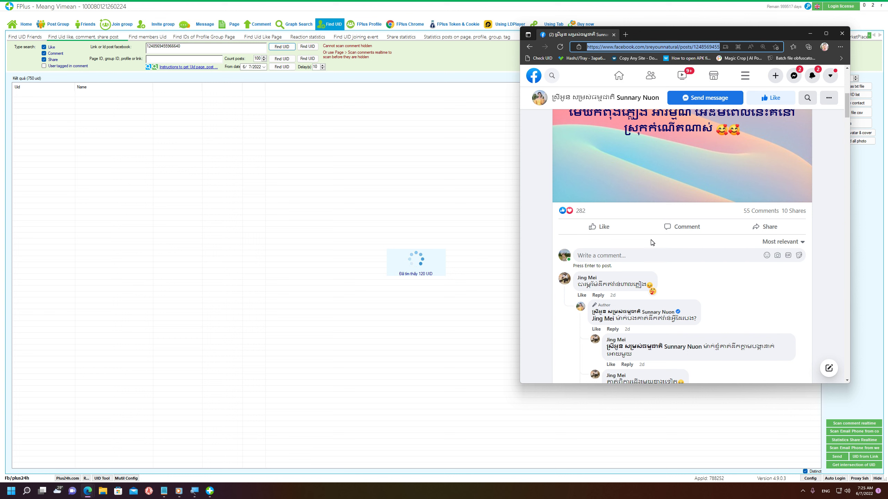
Step: Examine the post's reaction, comment and share figures in the browser while the UID search runs
scroll(652, 242, "up", 1)
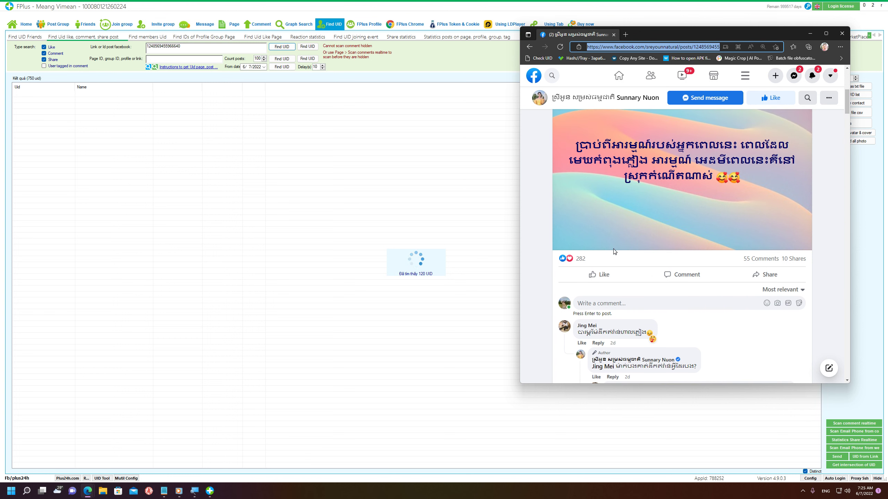
scroll(627, 237, "up", 1)
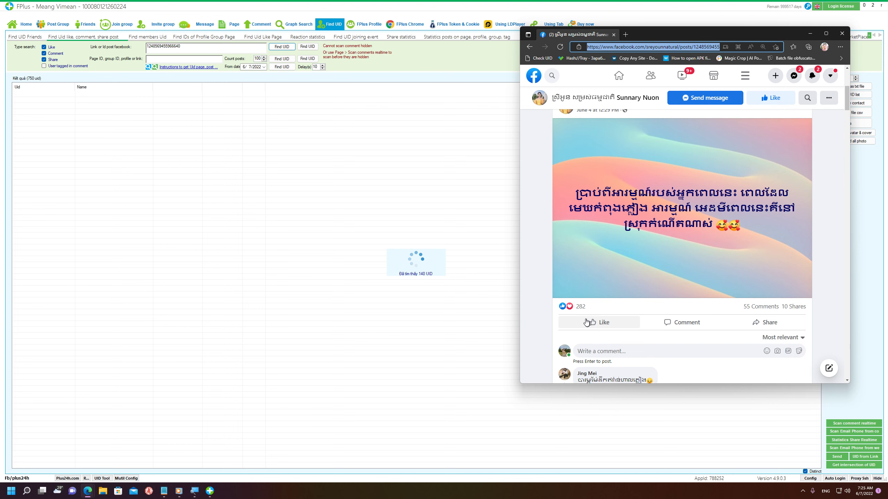
mouse_move(574, 311)
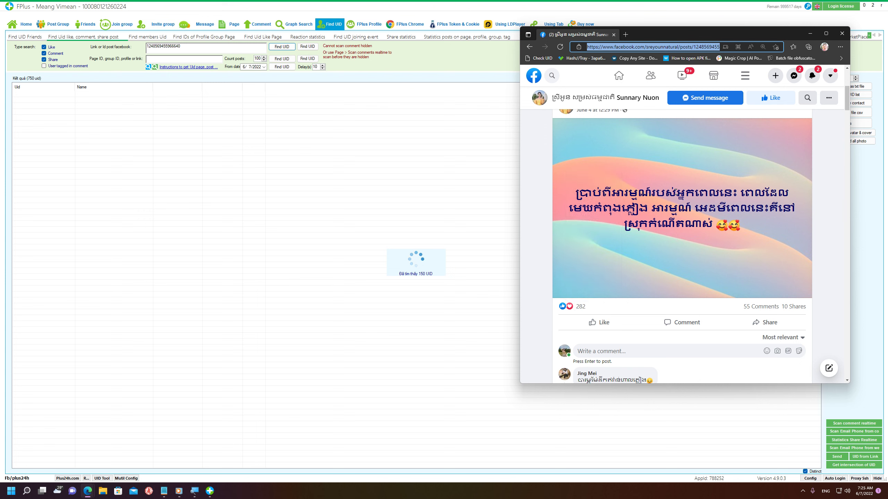
scroll(646, 230, "up", 1)
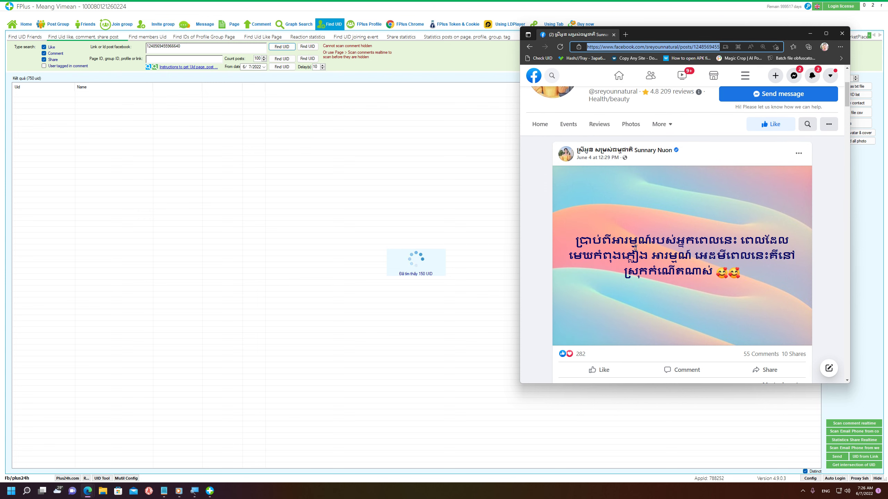
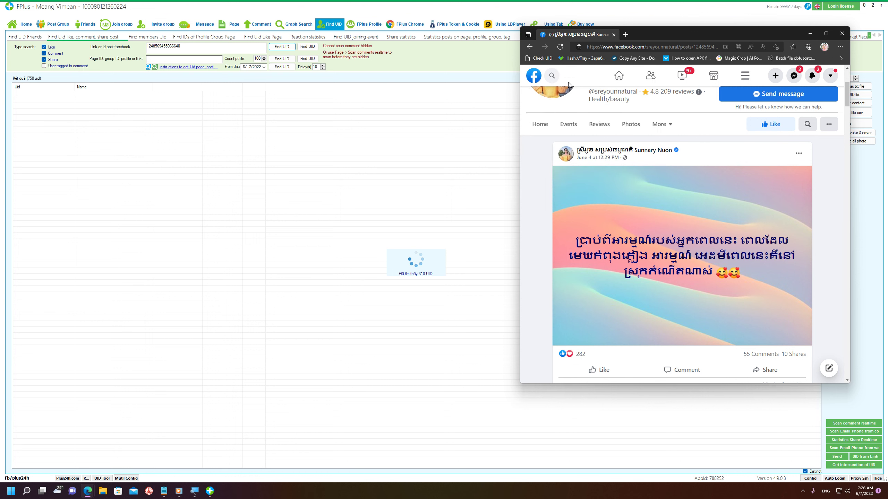
Step: Find Admin-Kh through the Facebook search, open its page, and browse to the KH V-Short tools post
left_click(552, 76)
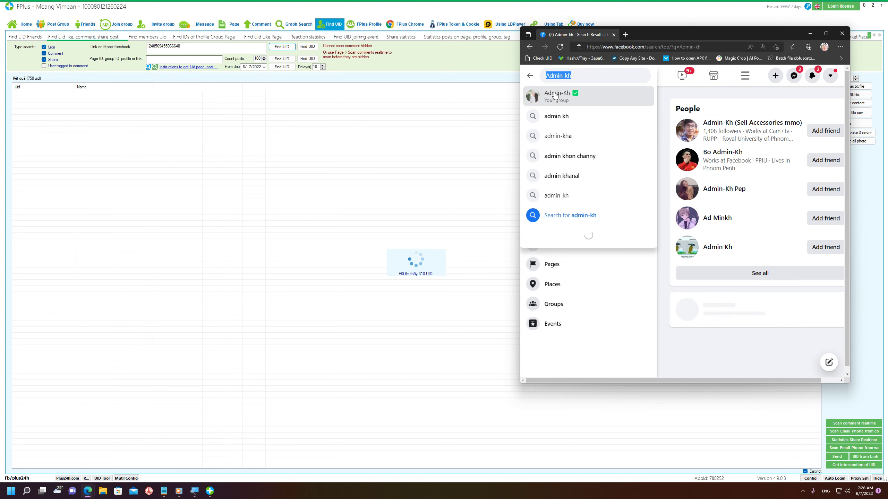
left_click(726, 123)
scroll(740, 269, "down", 10)
scroll(741, 265, "down", 15)
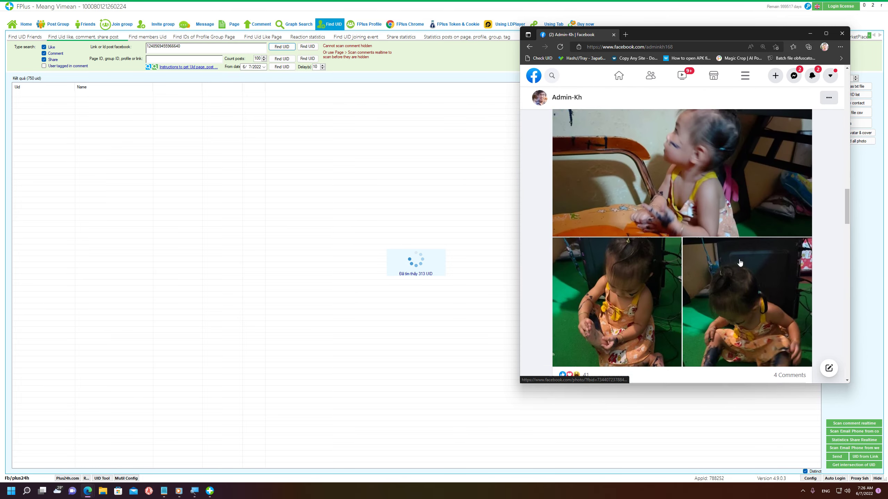
scroll(739, 261, "down", 15)
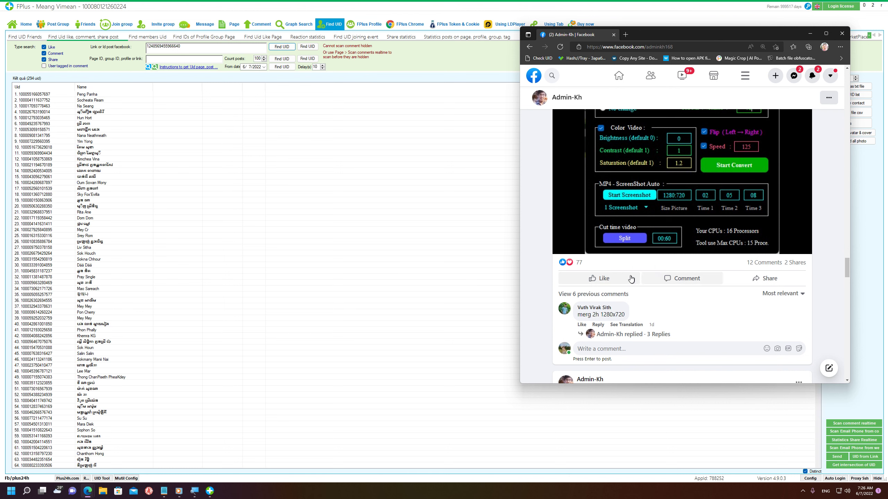
Step: Open the list of people who gave the KH V-Short tools post a Love reaction and look through it
scroll(629, 279, "up", 2)
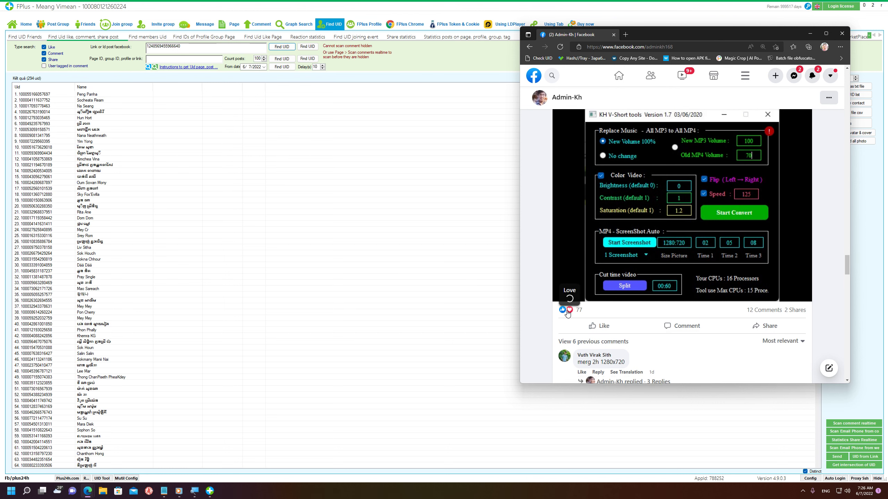
left_click(569, 310)
scroll(672, 219, "down", 6)
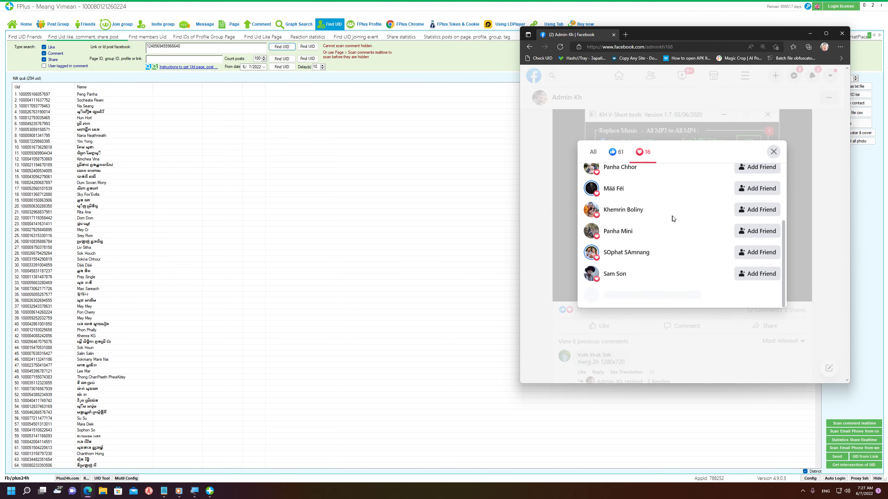
Step: Close the reactions list and look through the found UIDs in FPlus down to the last row
left_click(773, 151)
scroll(621, 248, "down", 5)
scroll(621, 247, "up", 3)
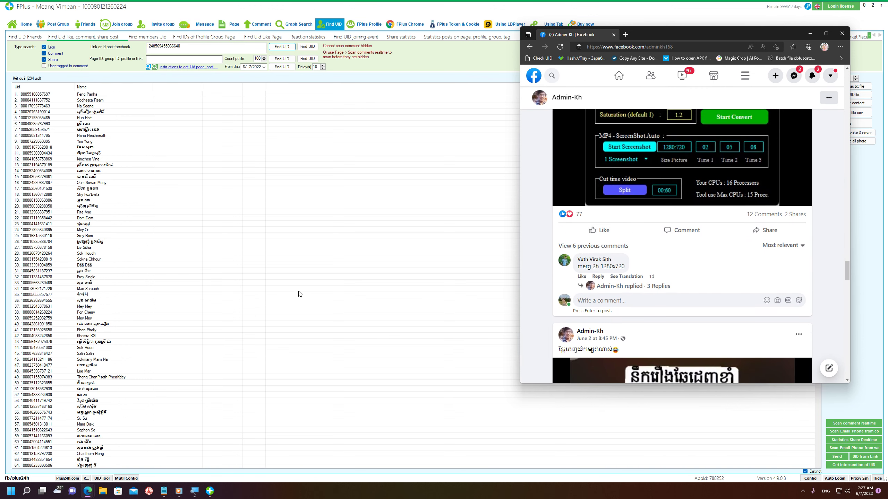
left_click(303, 258)
scroll(625, 196, "down", 20)
scroll(625, 226, "down", 20)
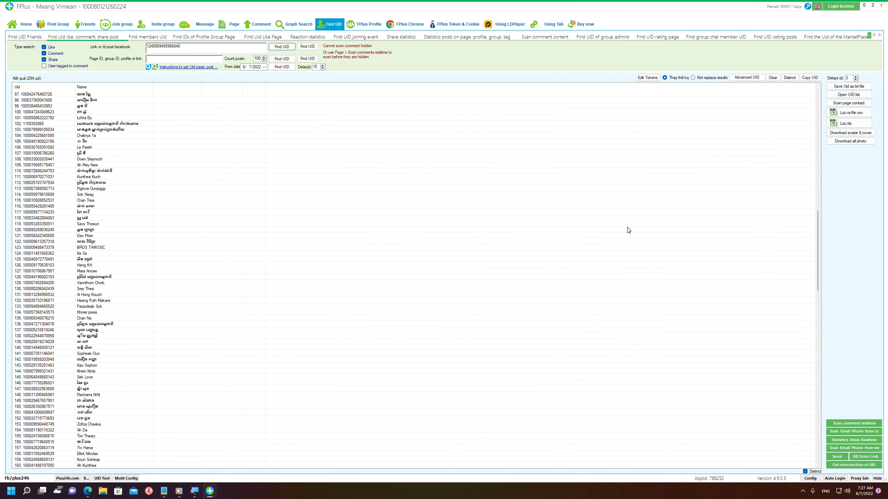
scroll(629, 228, "down", 16)
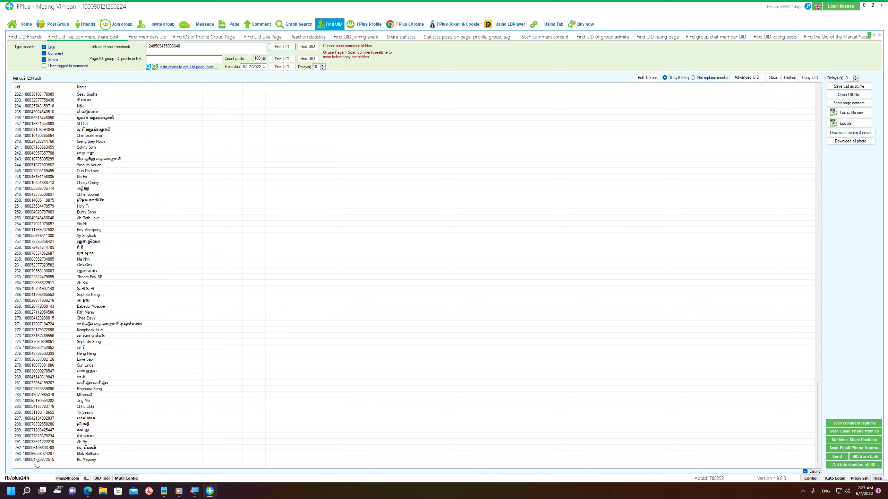
Step: Go back in the browser to the post used for the UID search and check its reaction, comment and share figures
mouse_move(88, 490)
left_click(112, 468)
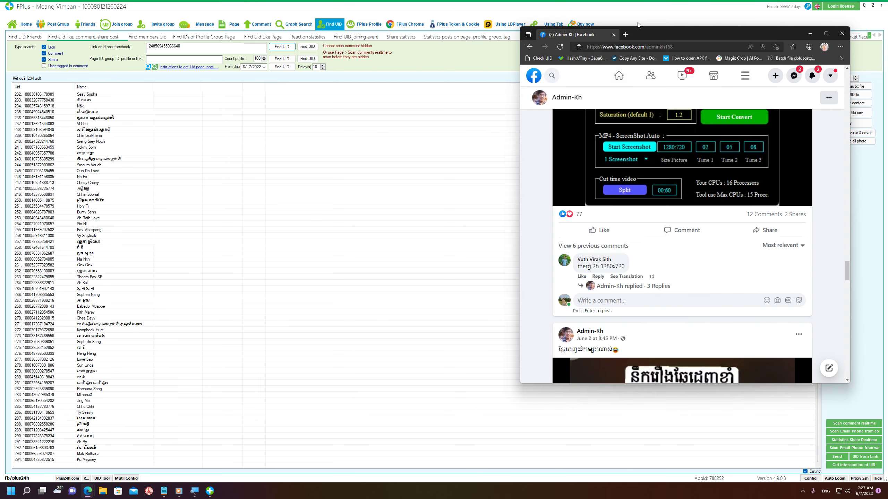
left_click(529, 46)
left_click(529, 48)
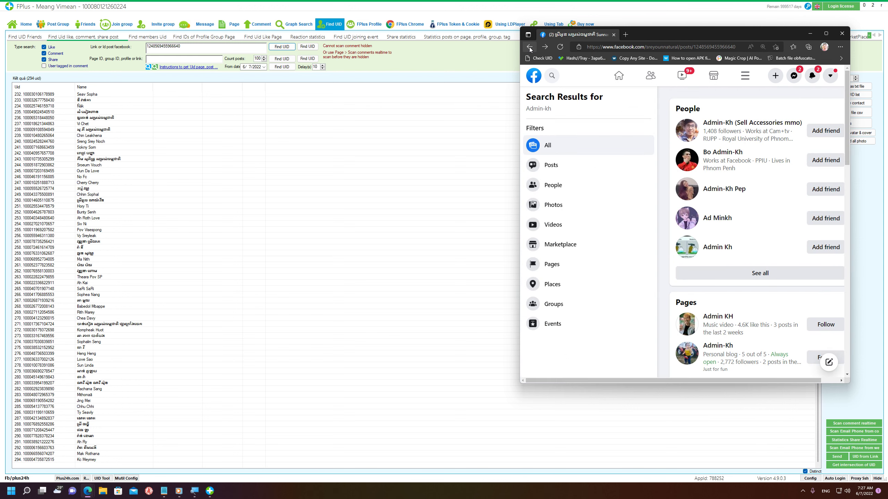
mouse_move(578, 332)
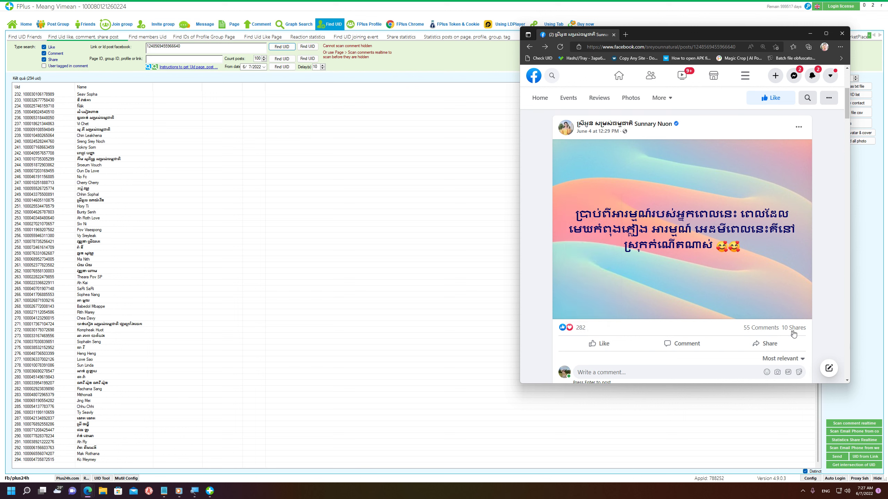
mouse_move(795, 332)
Step: Return to the UID results in FPlus and review the listed accounts and the option for saving them as text
left_click(204, 135)
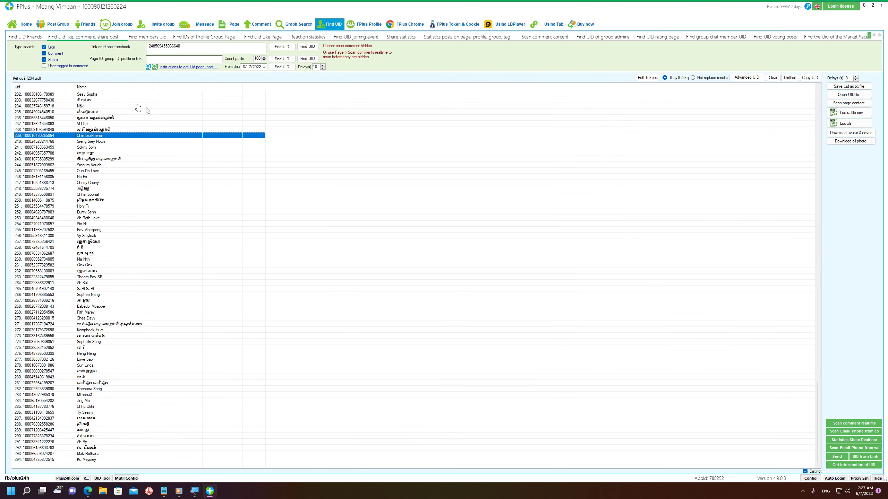
left_click(105, 94)
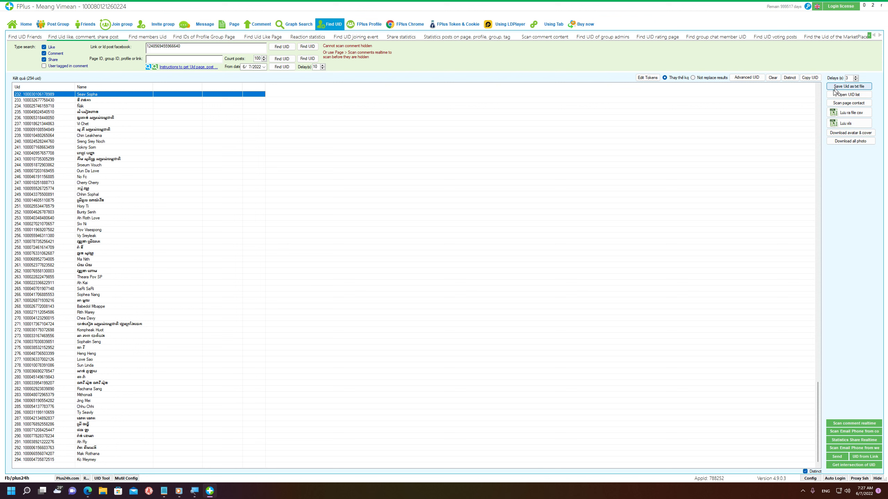
left_click(162, 494)
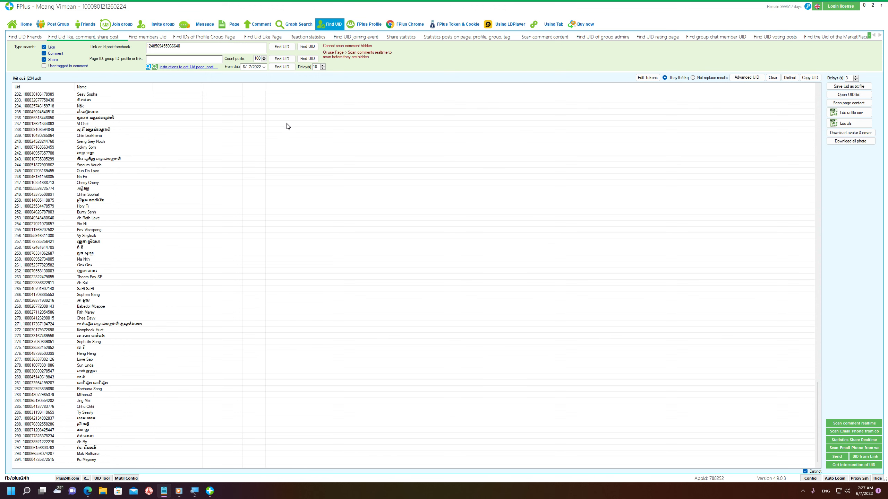
Step: Examine the post in the browser, comparing its reaction, comment and share figures with the first comment and its replies
mouse_move(89, 491)
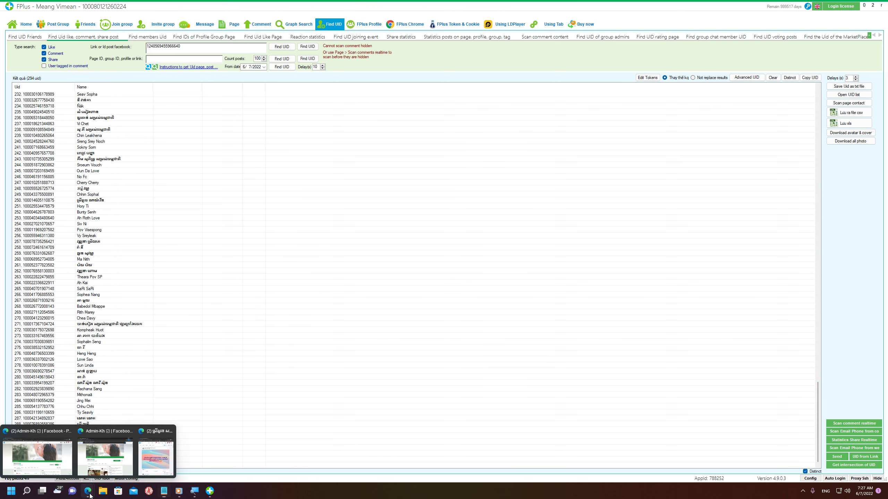
left_click(151, 464)
scroll(762, 154, "up", 1)
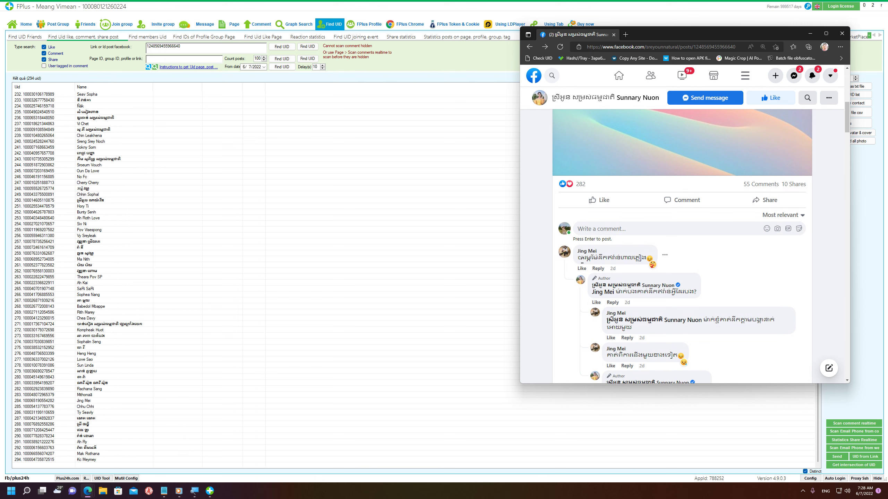
scroll(696, 318, "up", 3)
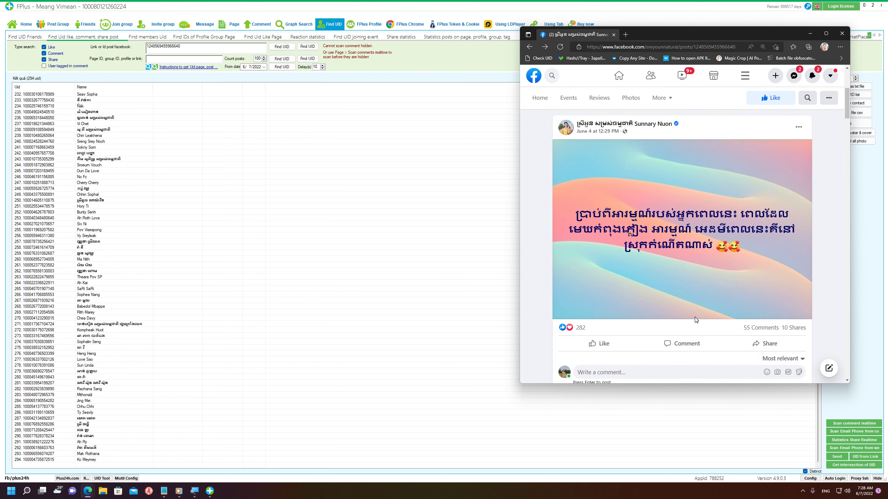
scroll(695, 318, "down", 3)
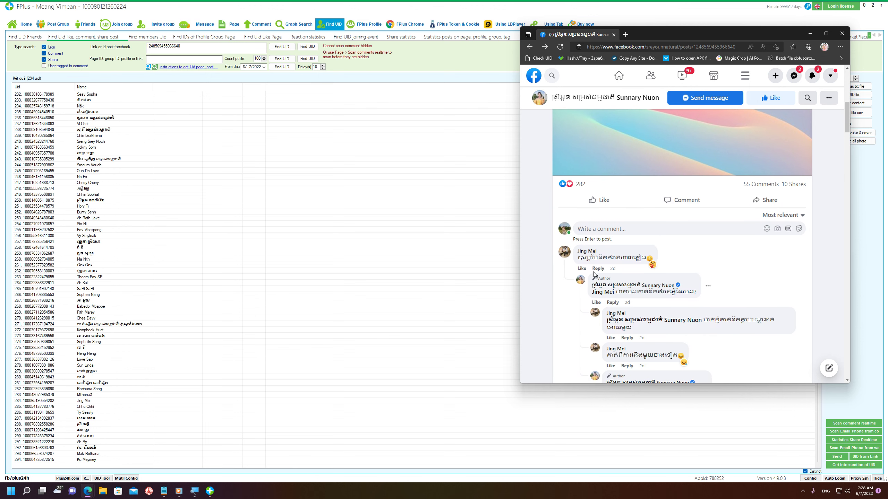
left_click_drag(578, 257, 653, 258)
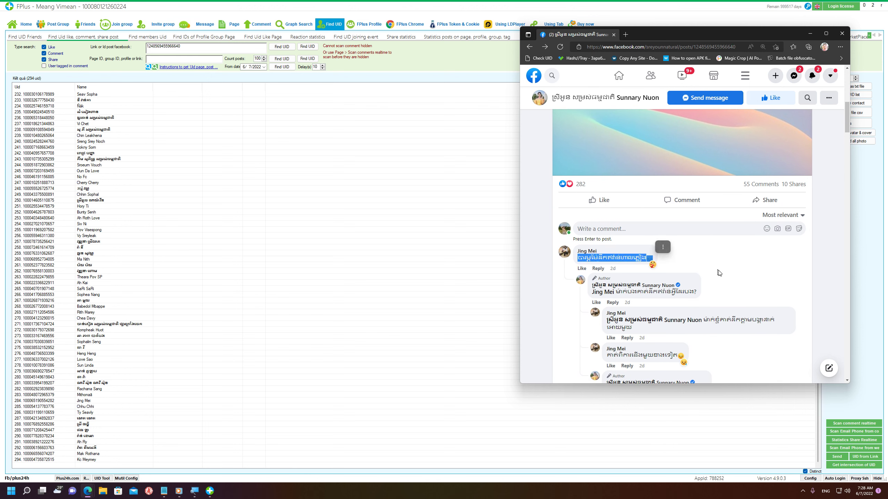
left_click(606, 264)
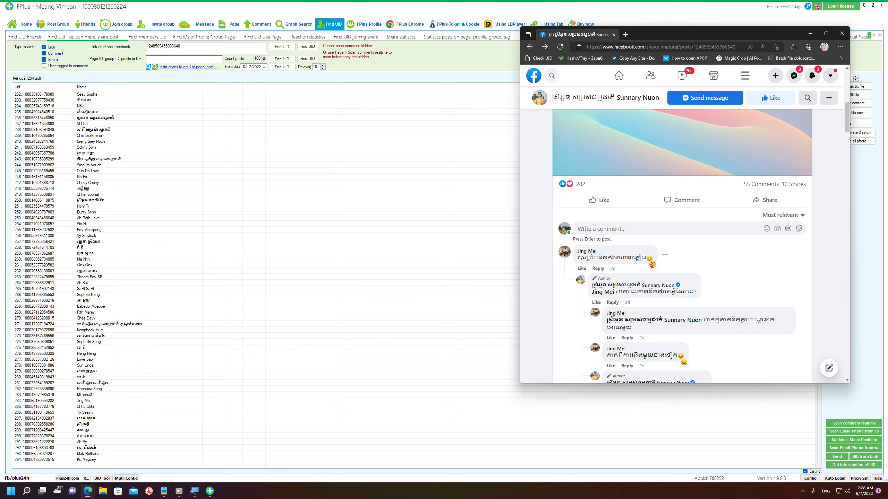
scroll(661, 276, "up", 5)
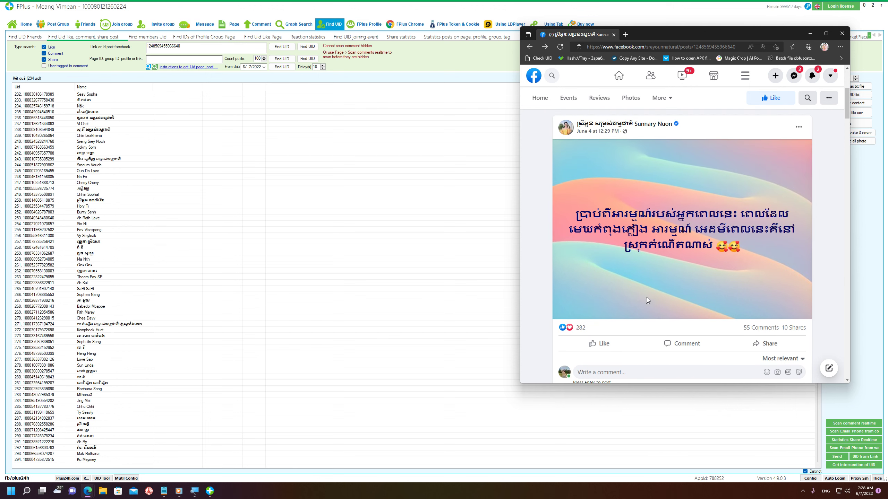
scroll(662, 276, "down", 2)
Step: Copy the post ID from the FPlus post field and check the post's comment and share figures in the browser
left_click(197, 45)
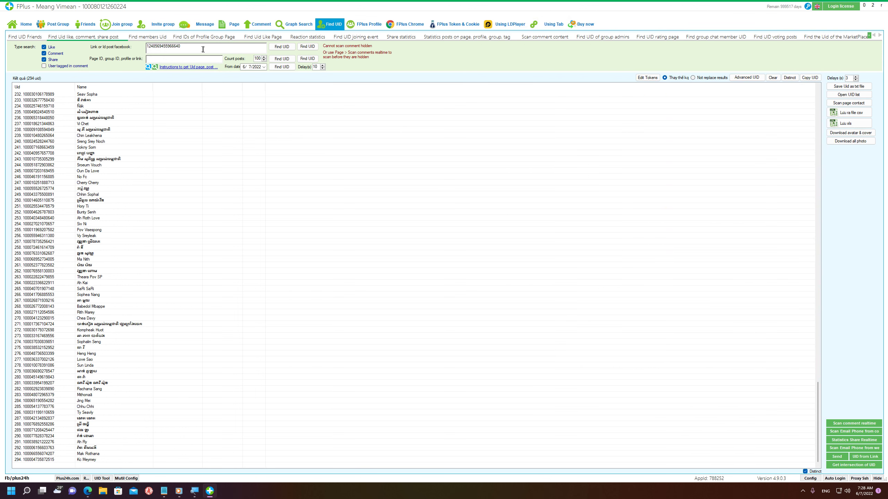
double_click(185, 44)
right_click(153, 45)
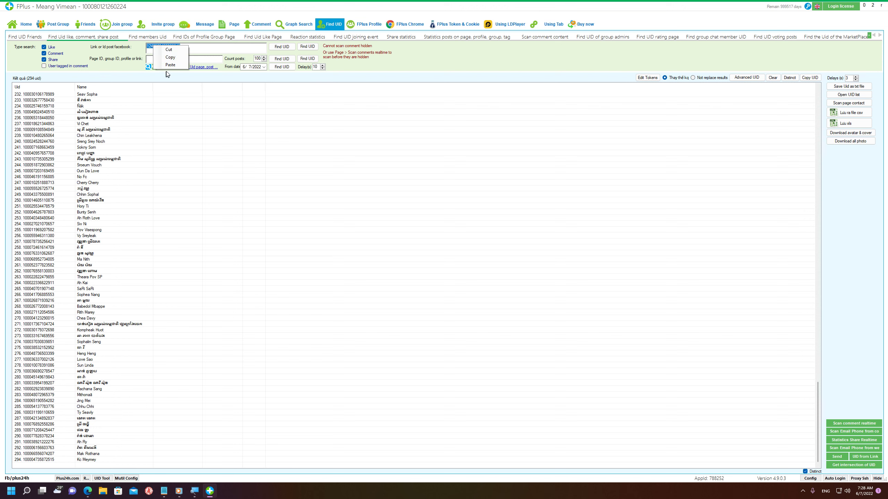
left_click(177, 60)
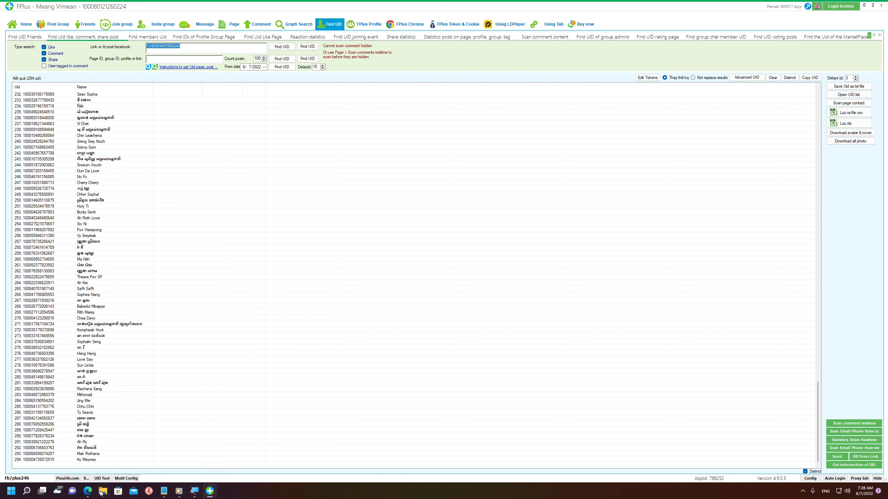
mouse_move(87, 491)
left_click(155, 465)
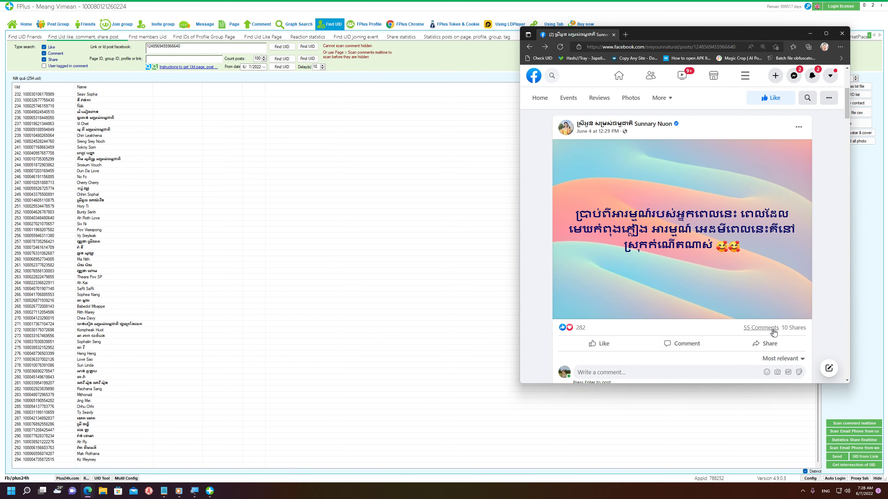
left_click(355, 165)
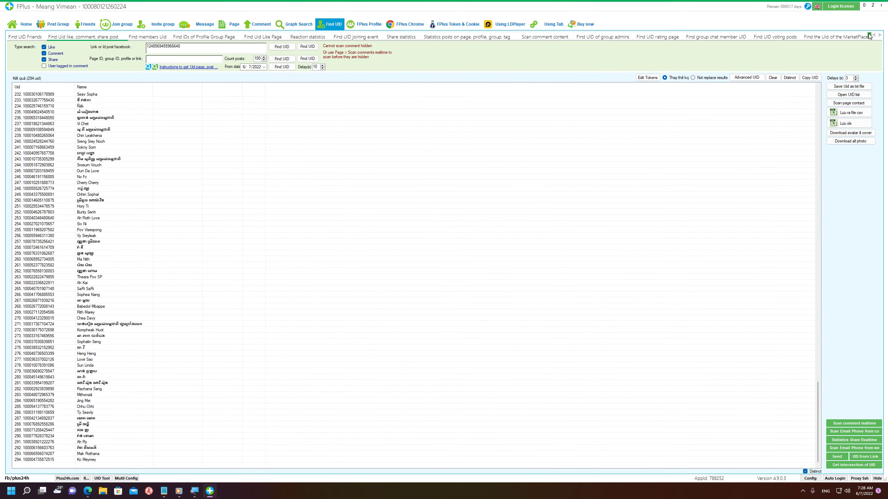
Step: Switch FPlus to scanning comment content and clear the previous UID results
left_click(869, 35)
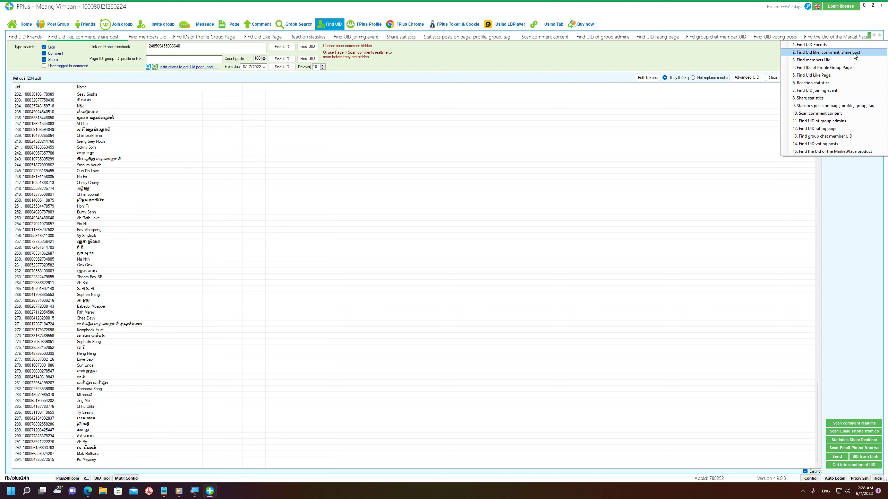
left_click(844, 115)
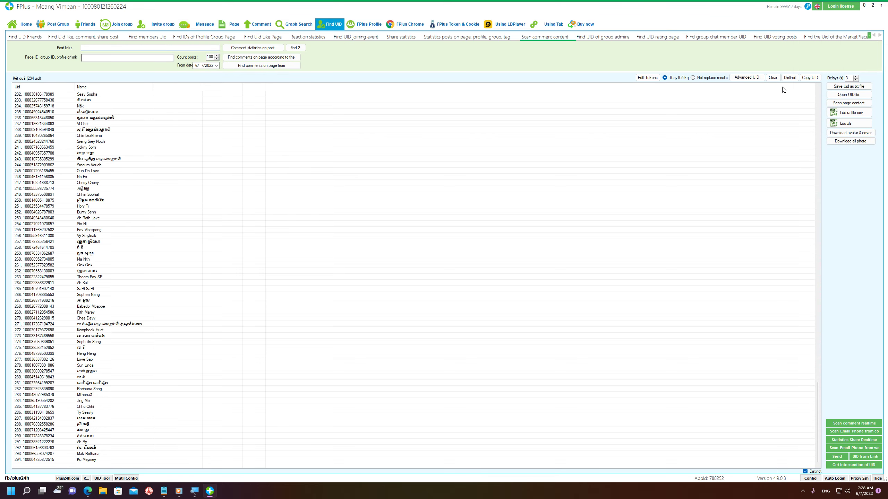
left_click(772, 77)
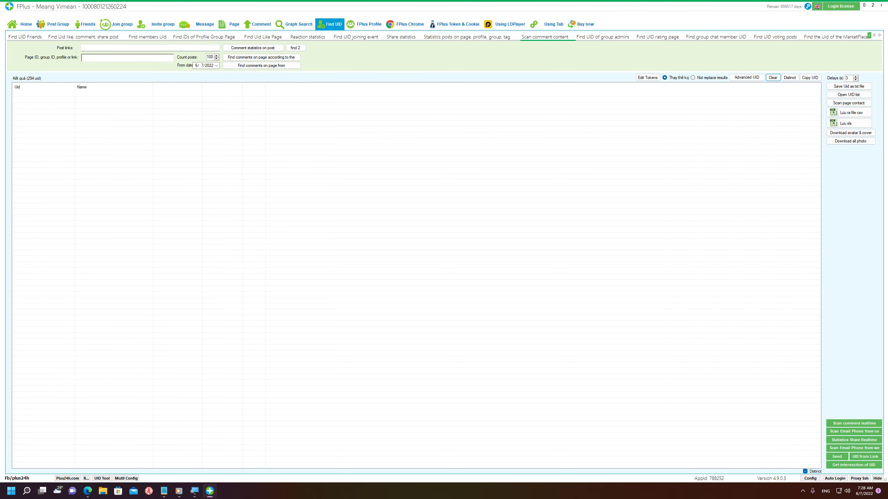
Step: Copy the full web address of the searched post from the browser
right_click(112, 49)
key("Escape")
mouse_move(88, 491)
left_click(156, 454)
left_click(724, 47)
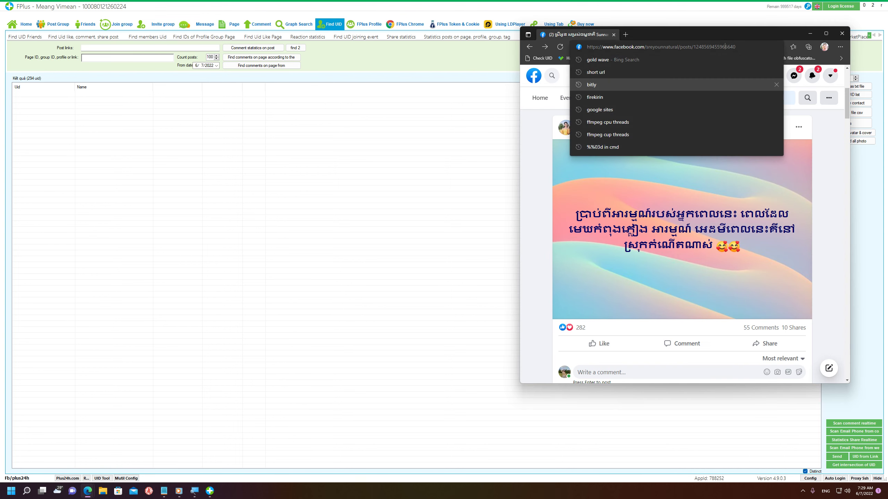
right_click(726, 51)
left_click(752, 129)
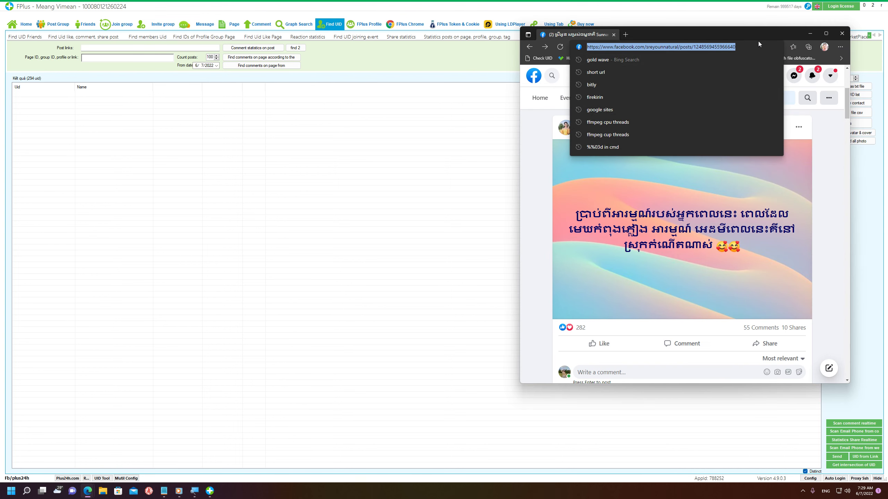
right_click(728, 46)
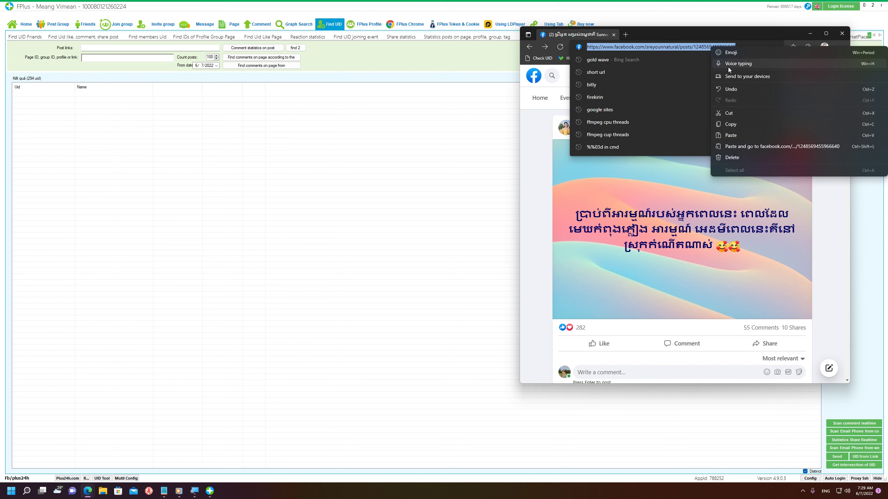
left_click(742, 125)
left_click(529, 160)
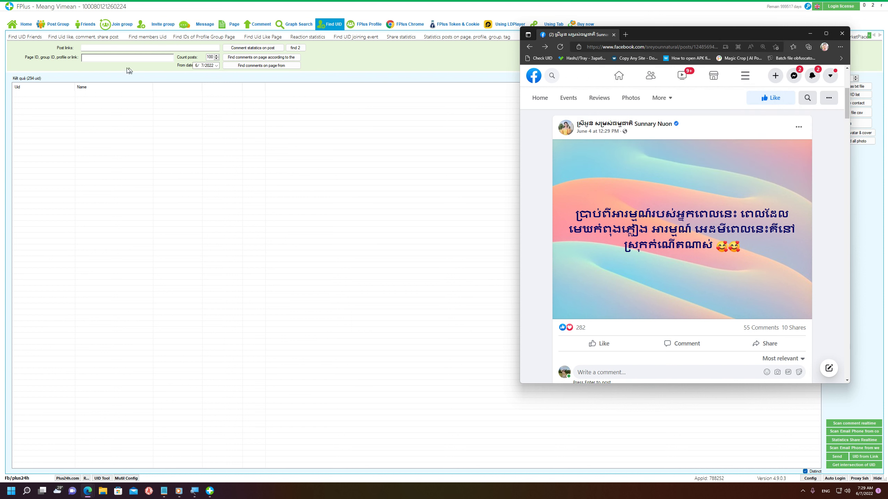
Step: Paste the copied address into FPlus as the post link and start the comment statistics for the post
left_click(113, 49)
right_click(122, 48)
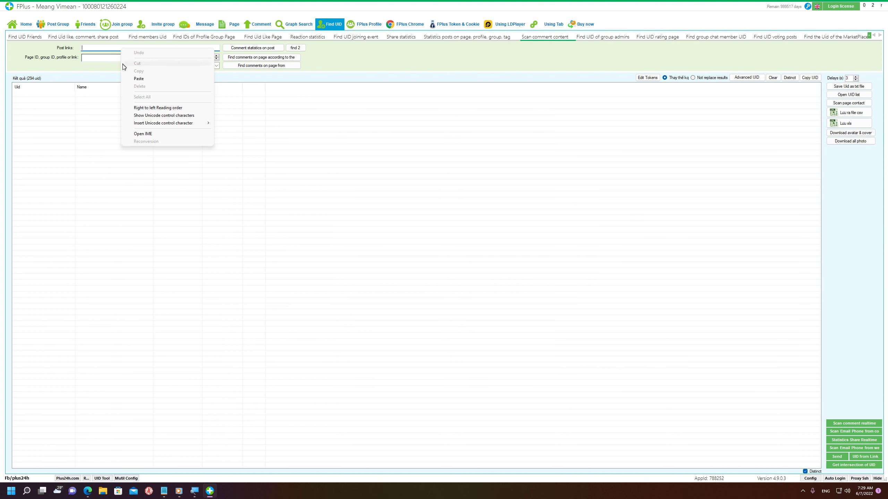
left_click(140, 79)
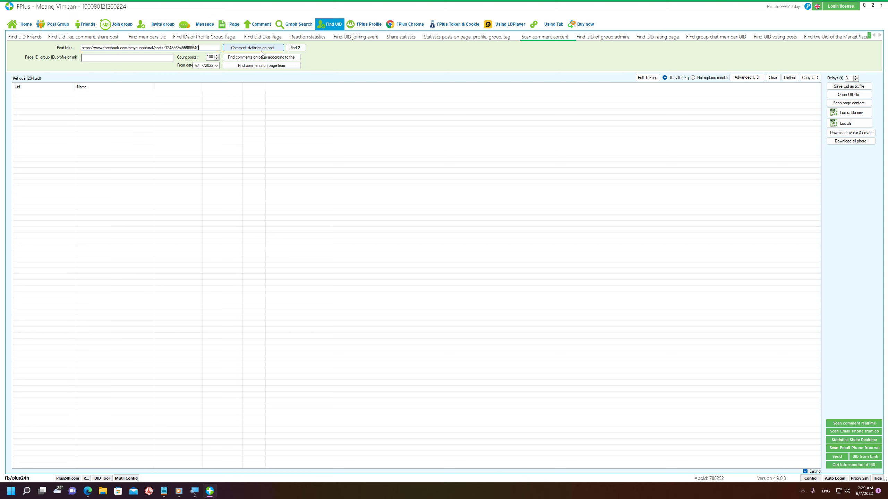
left_click(261, 53)
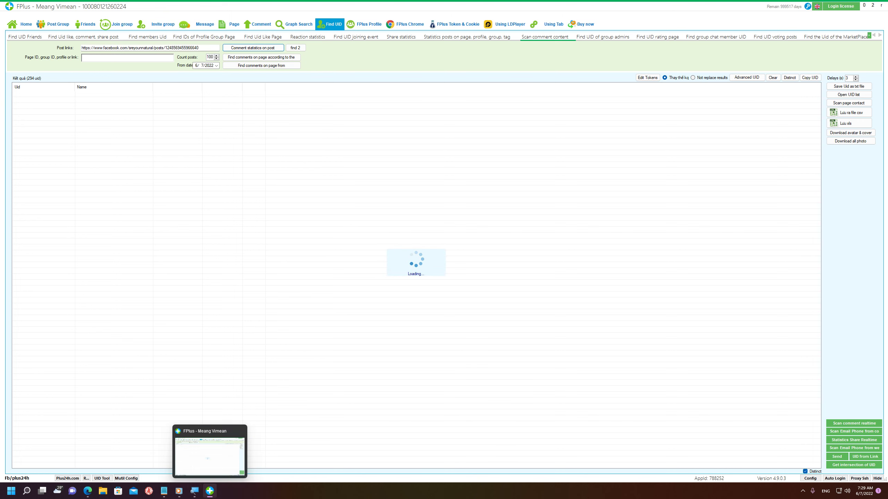
Step: Look through the post's comments and replies in the browser while the comment scan runs
mouse_move(88, 491)
left_click(167, 460)
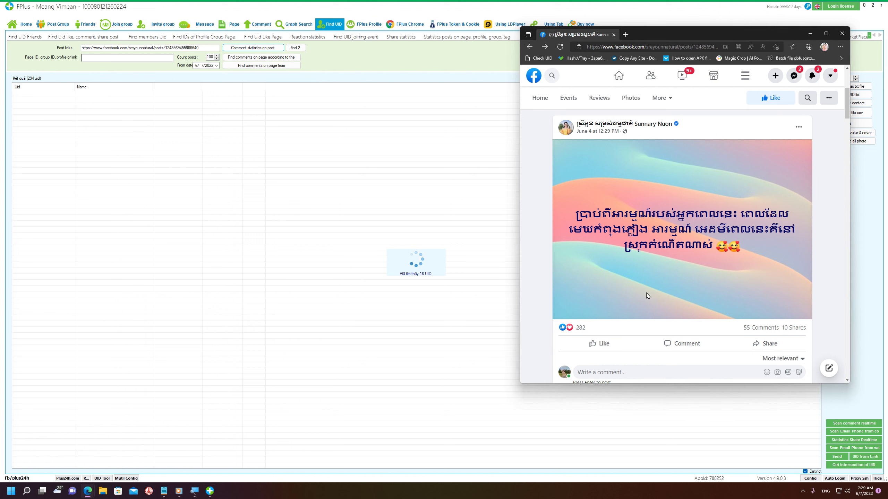
scroll(684, 296, "down", 3)
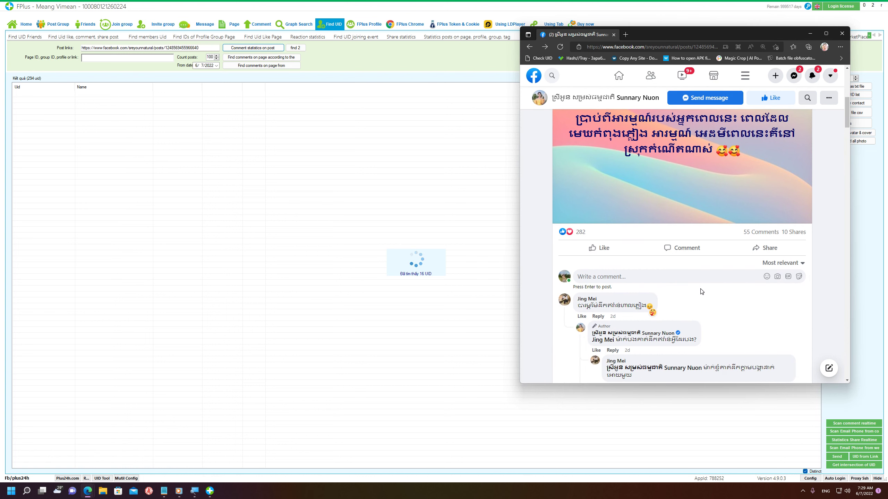
scroll(700, 291, "down", 15)
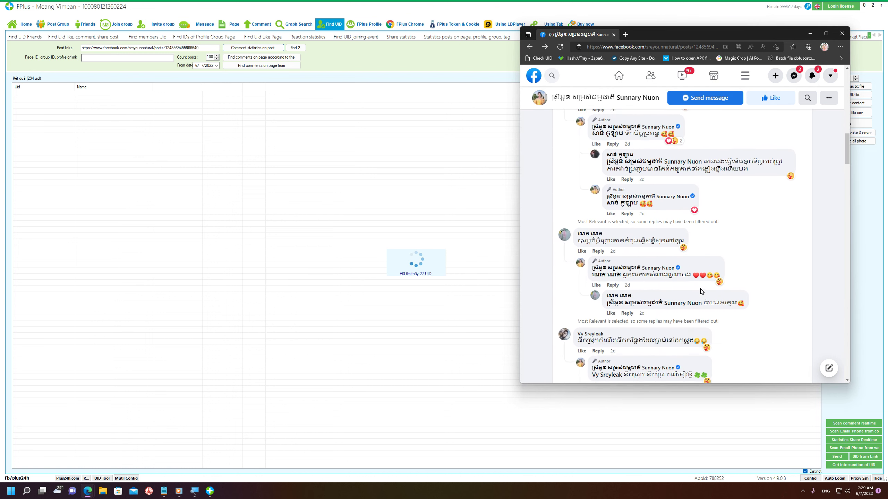
scroll(700, 291, "up", 15)
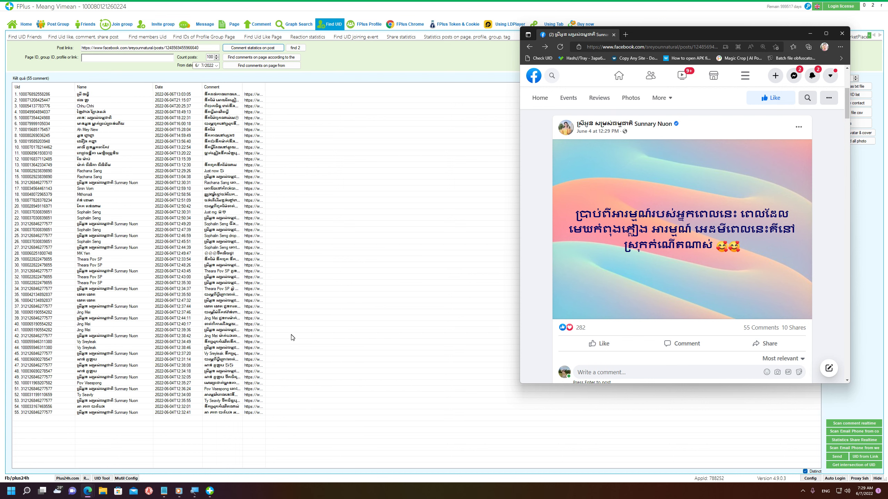
Step: Switch back to FPlus, widen the Comment column of the scan results, and review the listed UIDs, names and comment texts
left_click(245, 89)
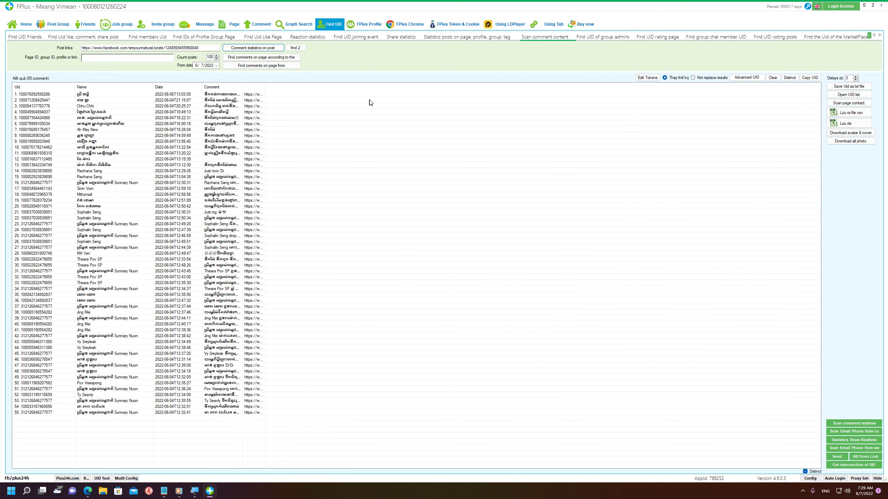
left_click_drag(242, 87, 378, 98)
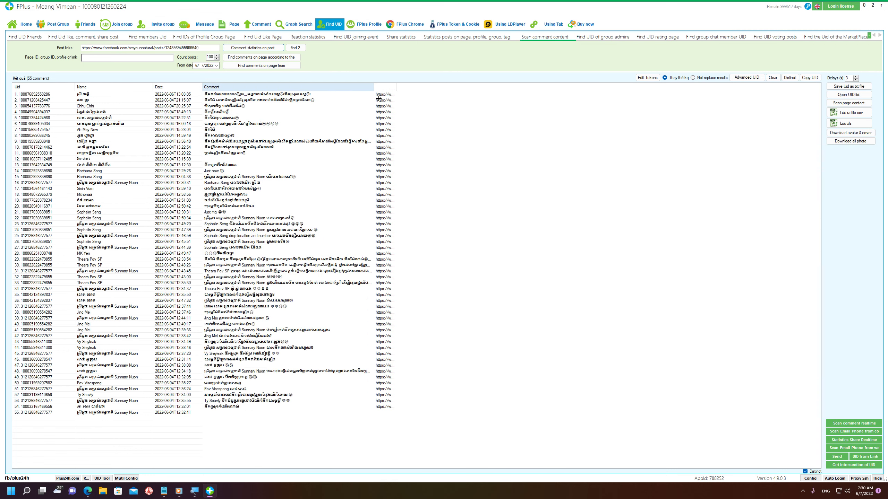
left_click(40, 96)
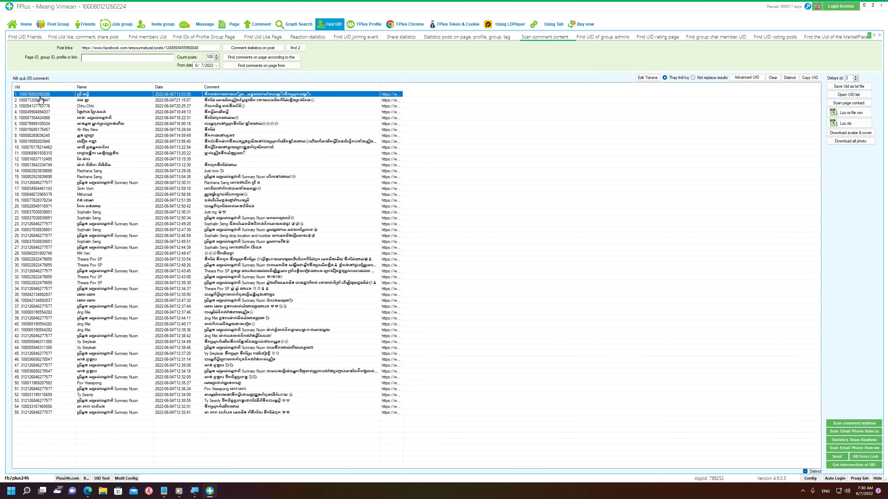
left_click(32, 413)
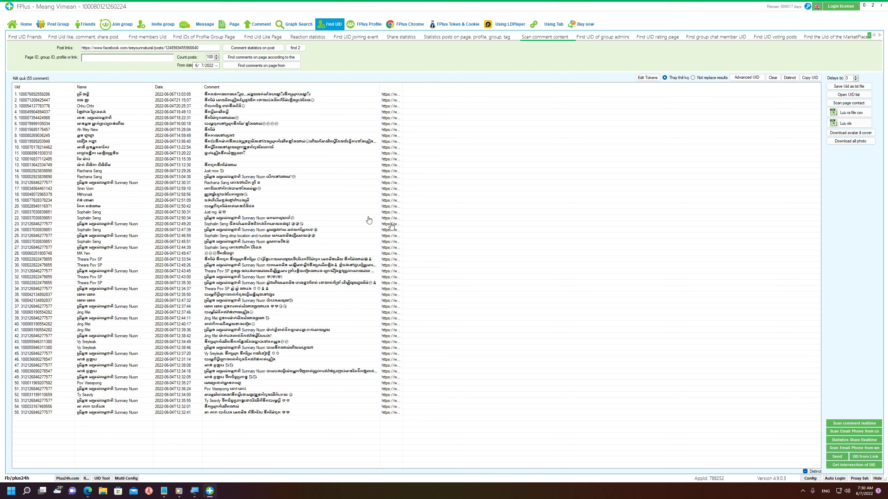
left_click(237, 160)
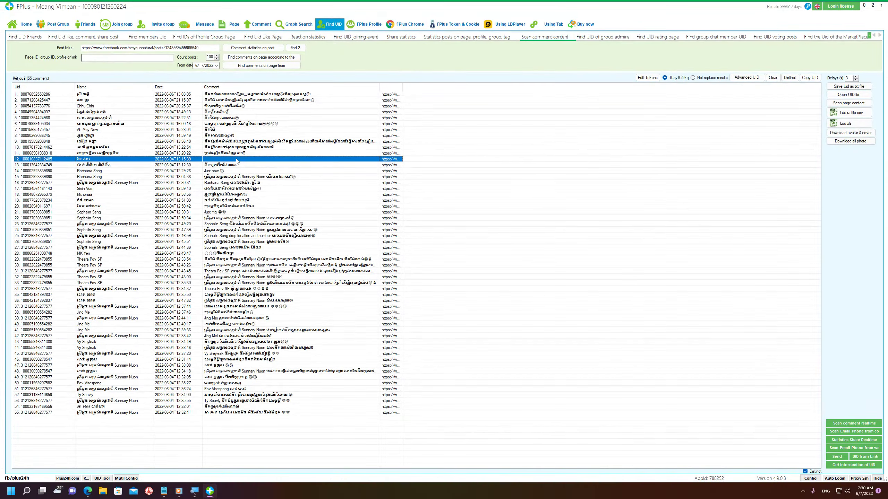
left_click(279, 95)
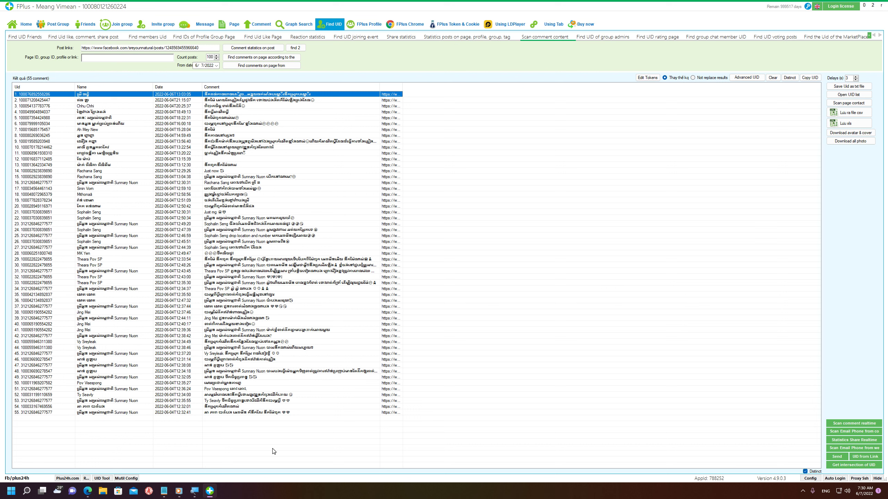
left_click(178, 491)
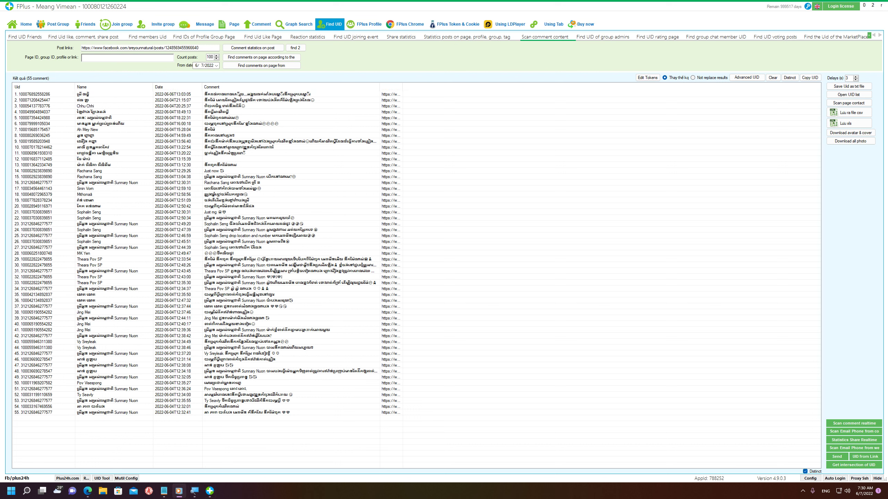